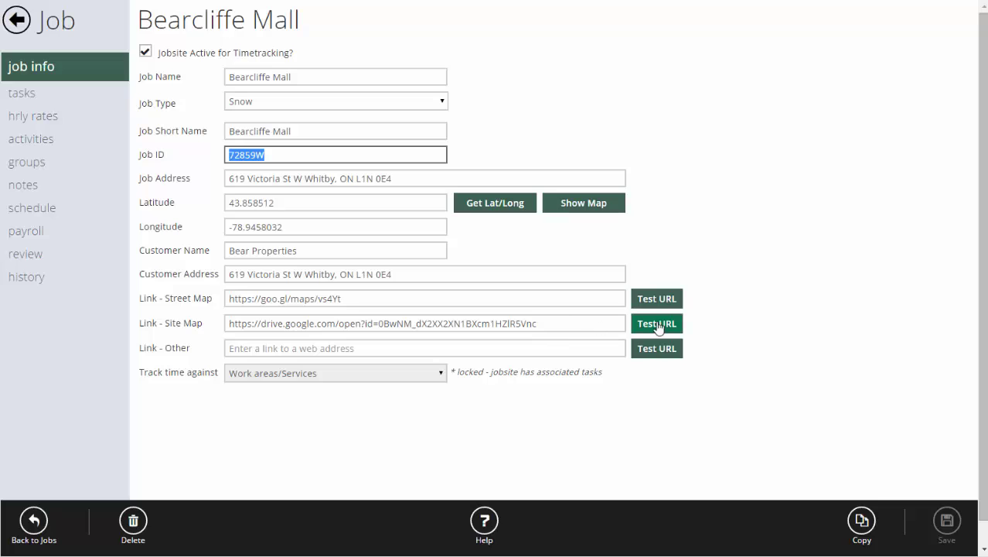
Test the site map link of the Bearcliffe Mall job and select its URL.
{"action": "left_click_drag", "start_coordinate": [556, 323], "coordinate": [202, 333]}
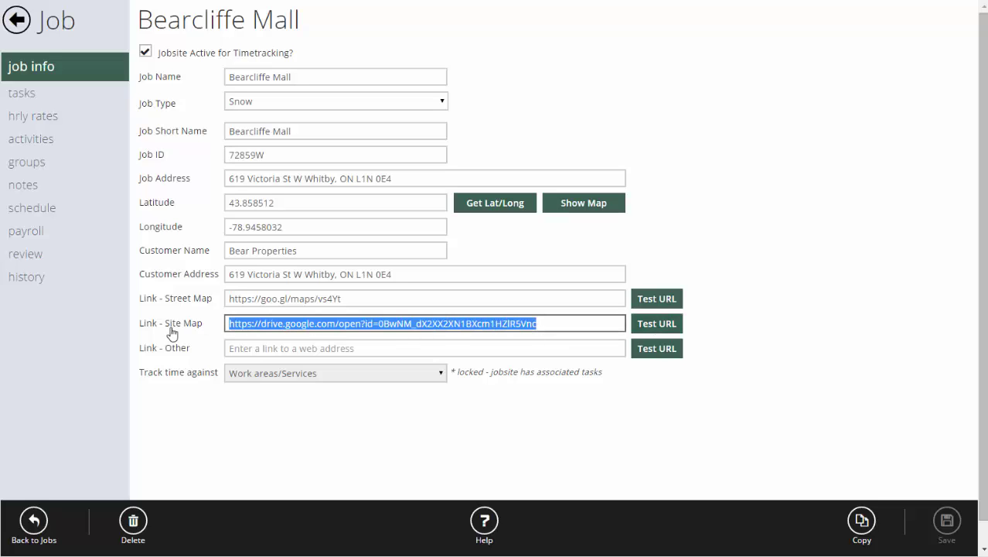
{"action": "left_click", "coordinate": [656, 323]}
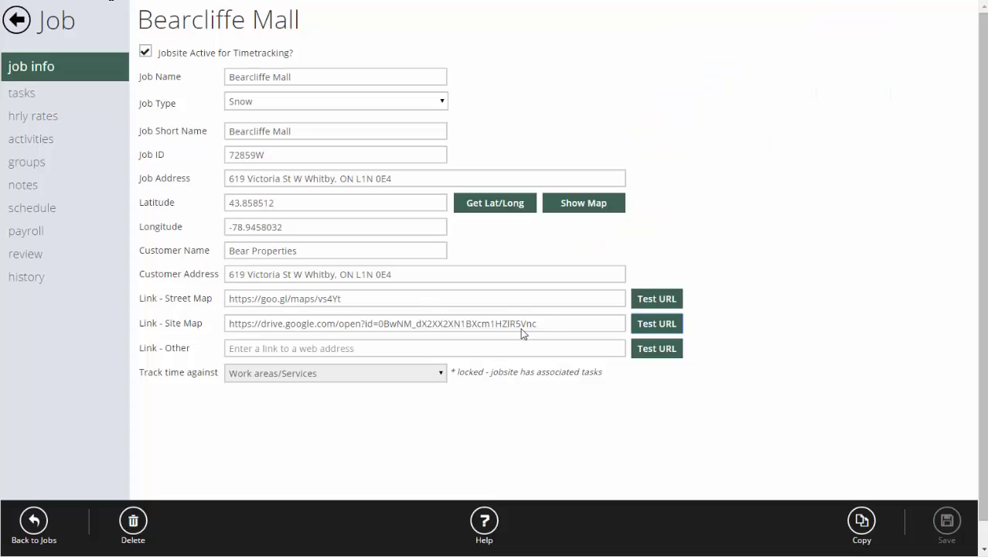
{"action": "left_click_drag", "start_coordinate": [555, 325], "coordinate": [527, 323]}
{"action": "key", "text": "ctrl+a"}
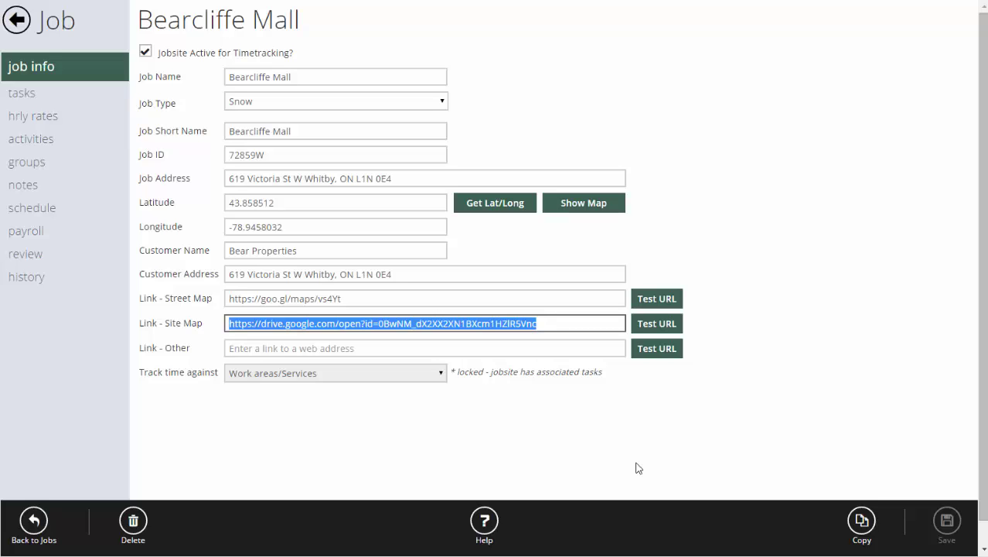
Review the job's tasks and examine the hourly billing option of the Removals or Relocates task without changing it.
{"action": "left_click", "coordinate": [22, 94]}
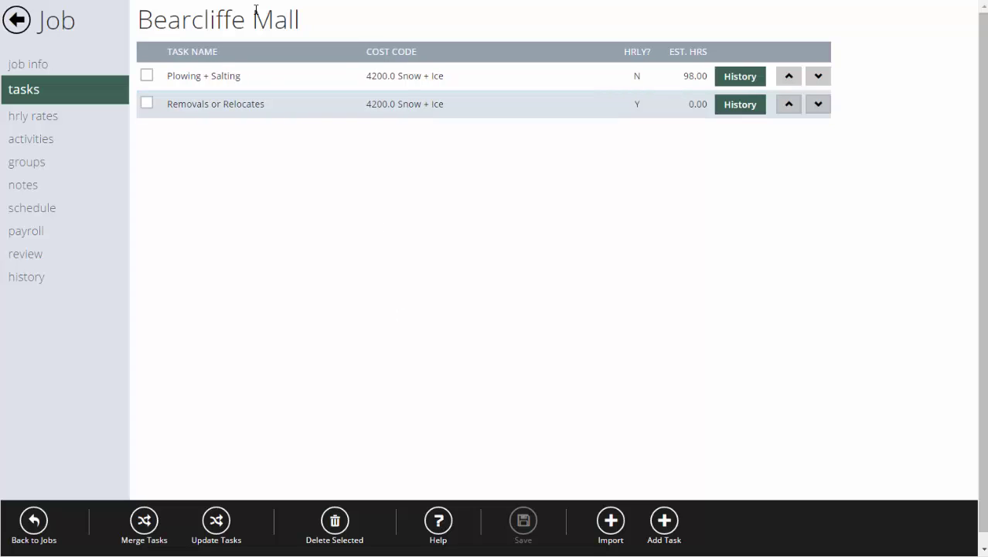
{"action": "left_click", "coordinate": [184, 78]}
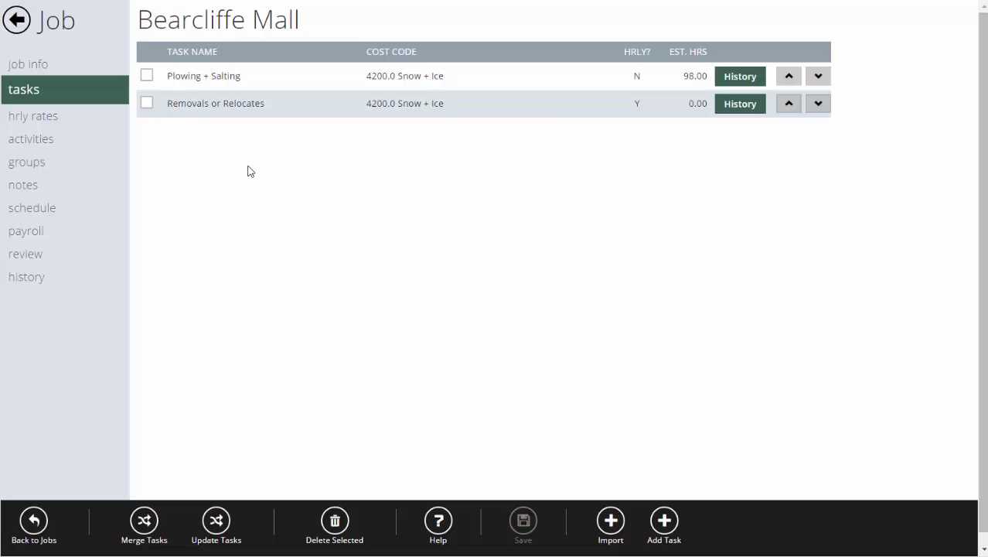
{"action": "left_click", "coordinate": [271, 112]}
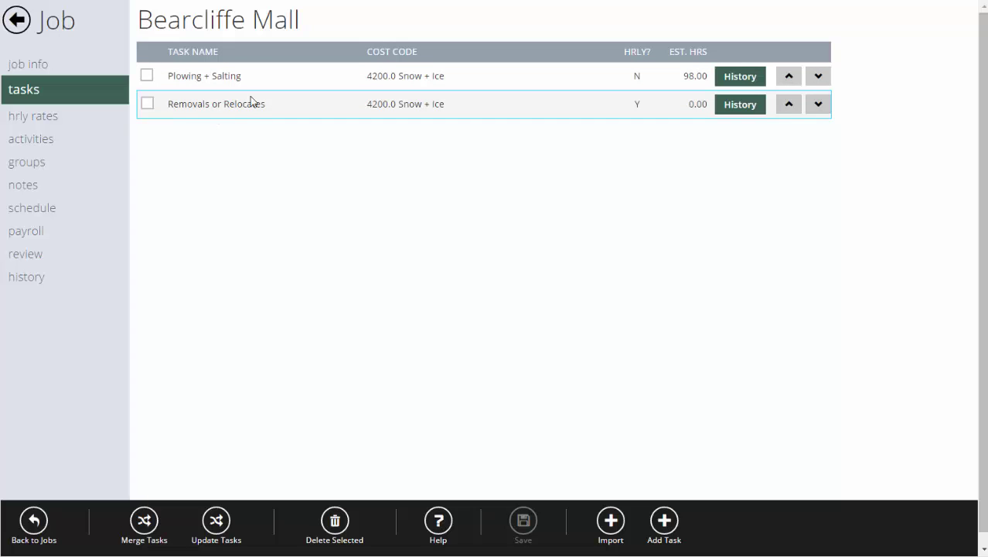
{"action": "left_click", "coordinate": [237, 191]}
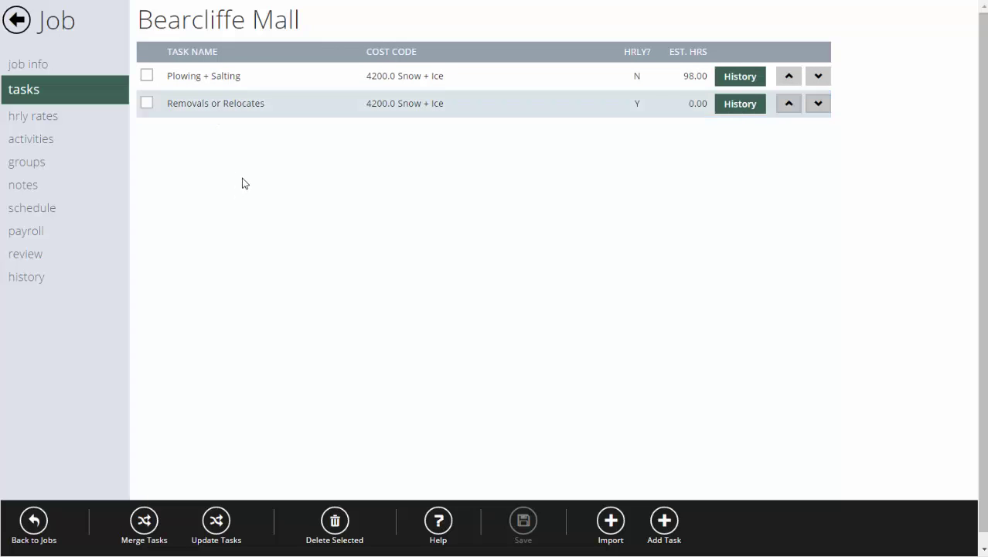
{"action": "left_click", "coordinate": [275, 82]}
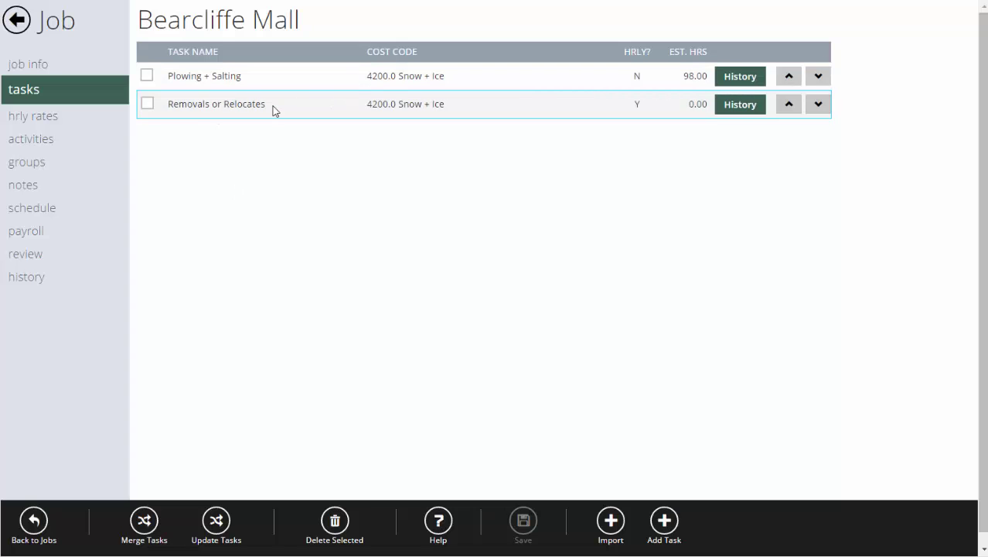
{"action": "double_click", "coordinate": [275, 110]}
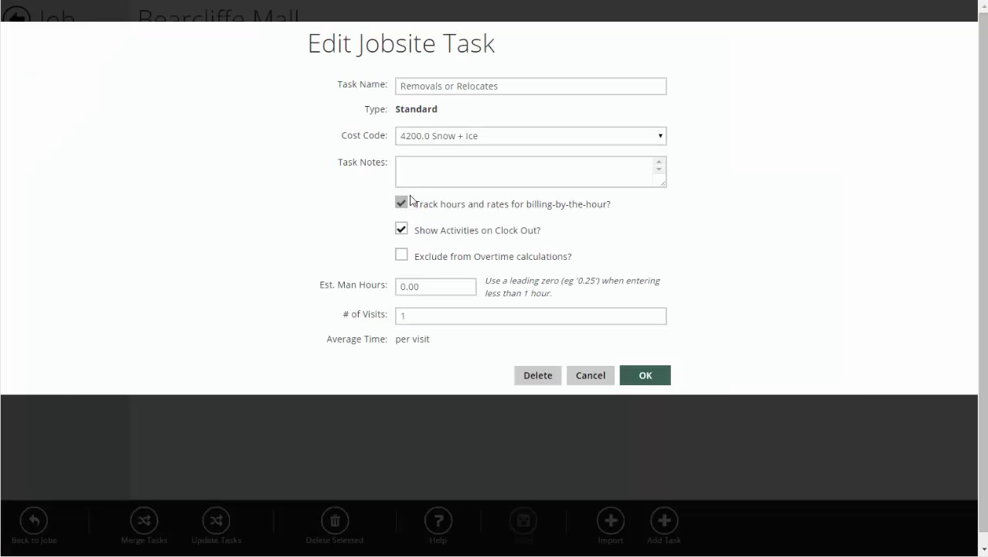
{"action": "left_click", "coordinate": [593, 377]}
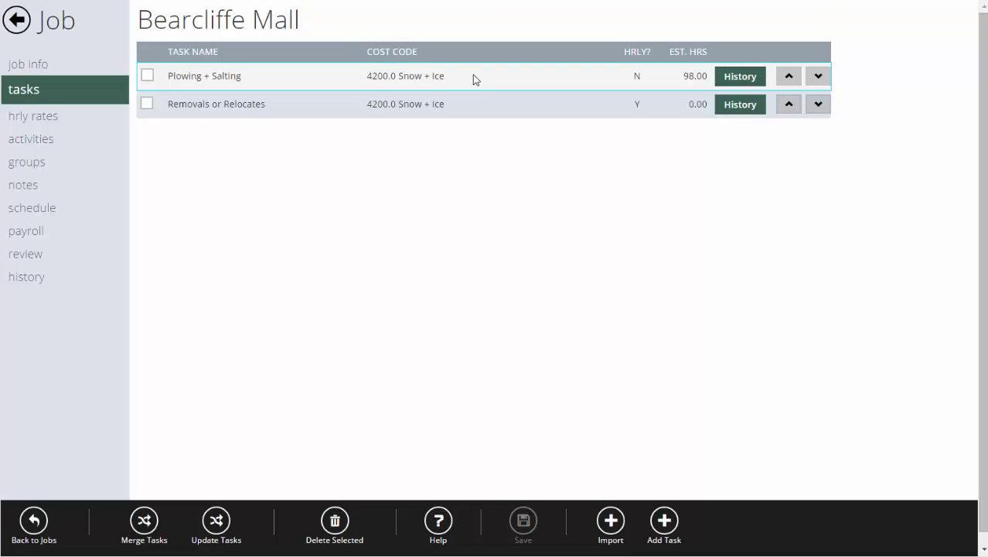
{"action": "left_click", "coordinate": [424, 118]}
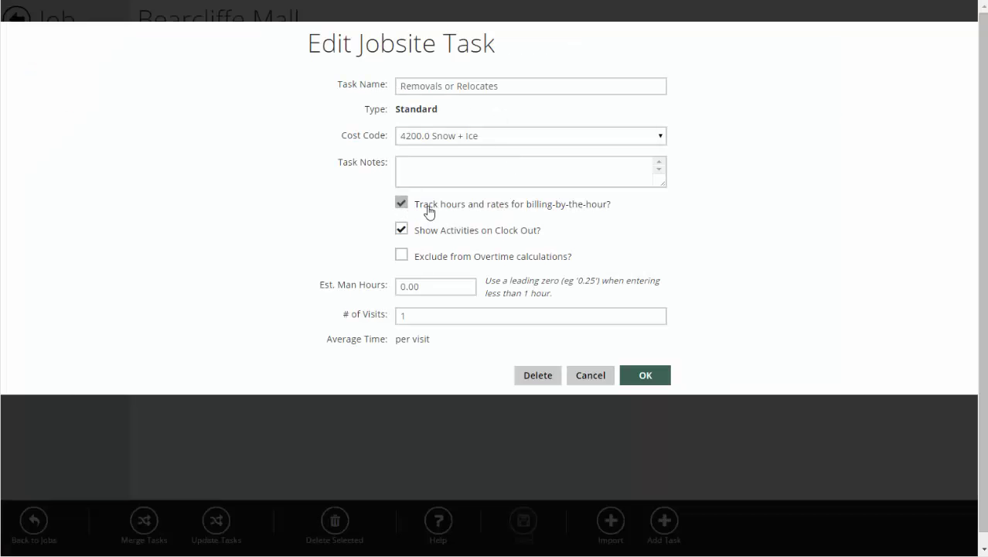
{"action": "left_click", "coordinate": [591, 375]}
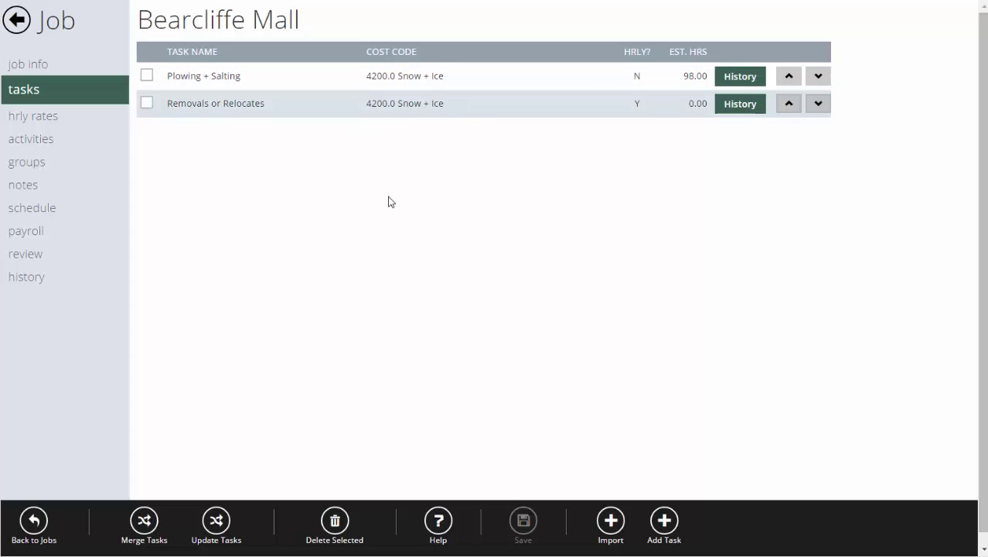
{"action": "left_click", "coordinate": [309, 100]}
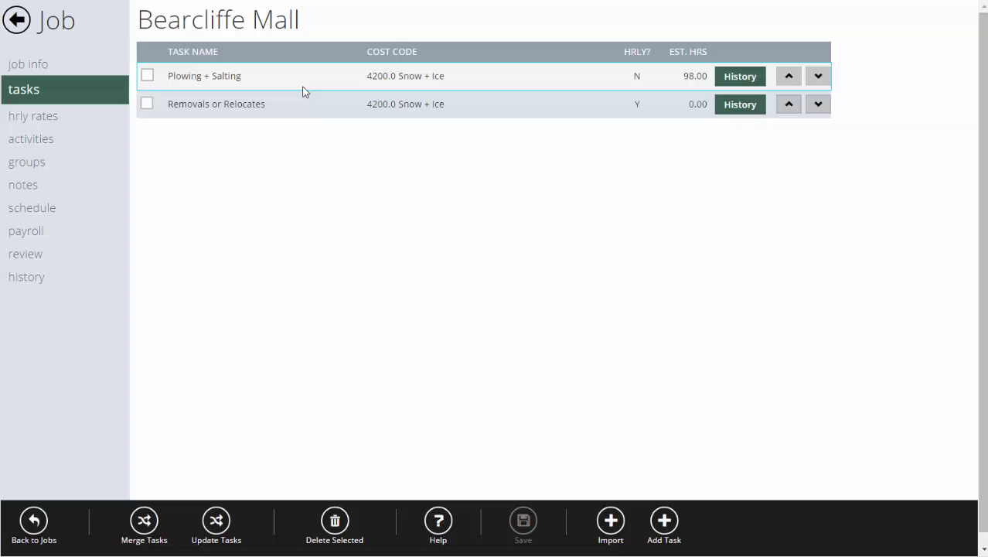
Compare the job's hourly rates with its task list, ending on the hourly rates.
{"action": "left_click", "coordinate": [33, 118]}
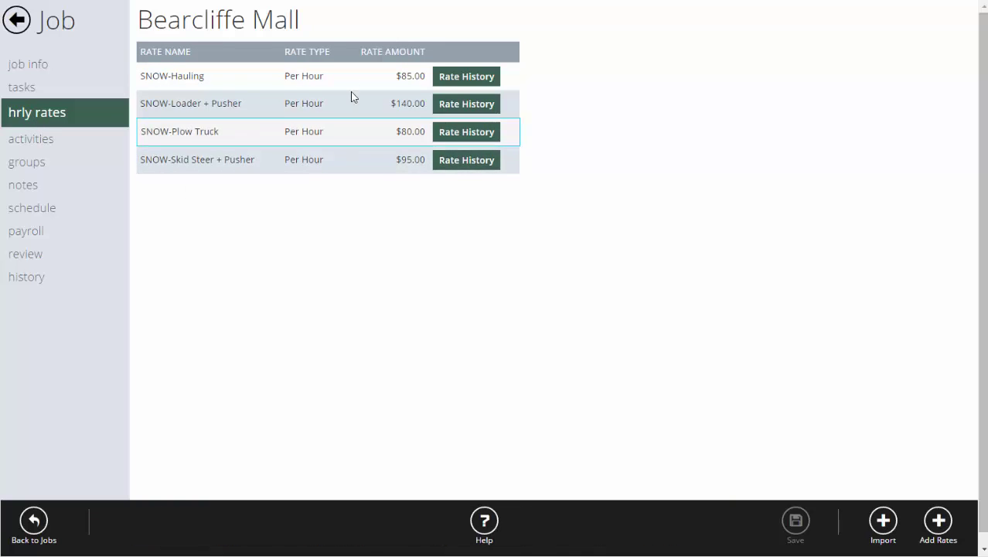
{"action": "left_click", "coordinate": [29, 88]}
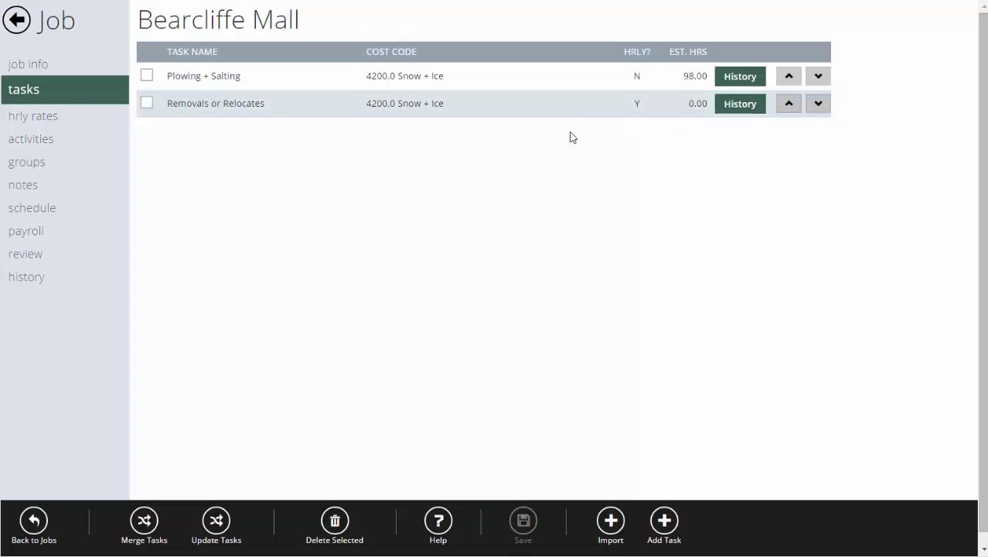
{"action": "left_click", "coordinate": [51, 117]}
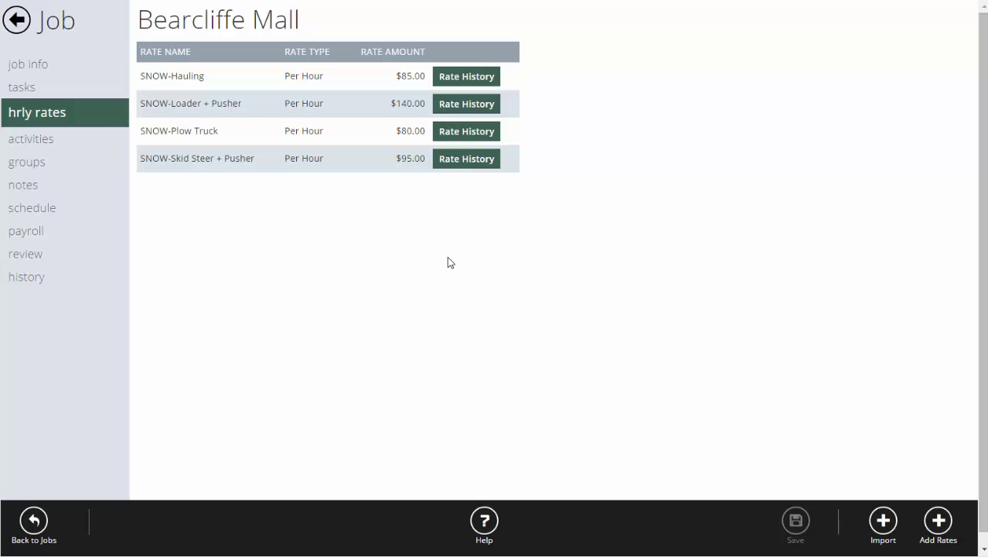
{"action": "left_click", "coordinate": [27, 92]}
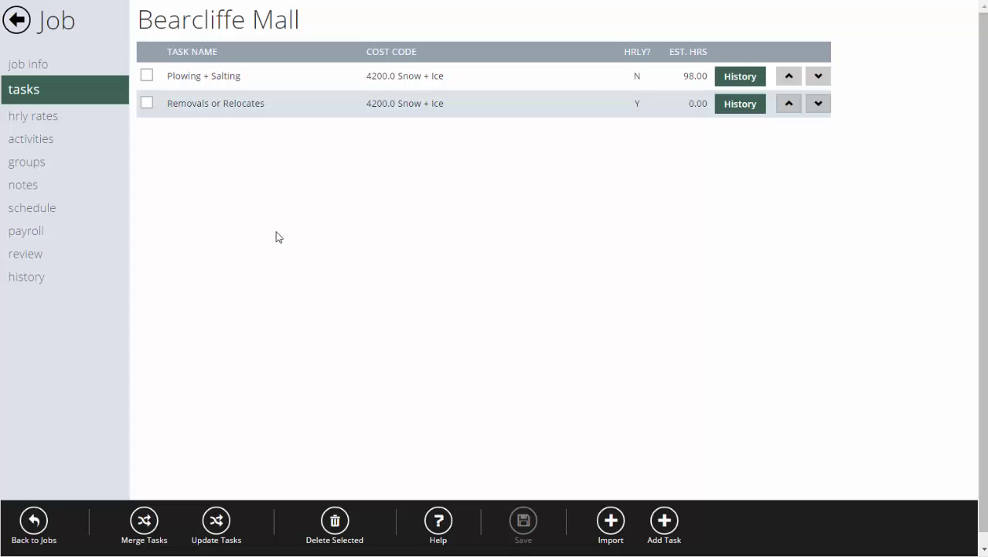
{"action": "left_click", "coordinate": [33, 116]}
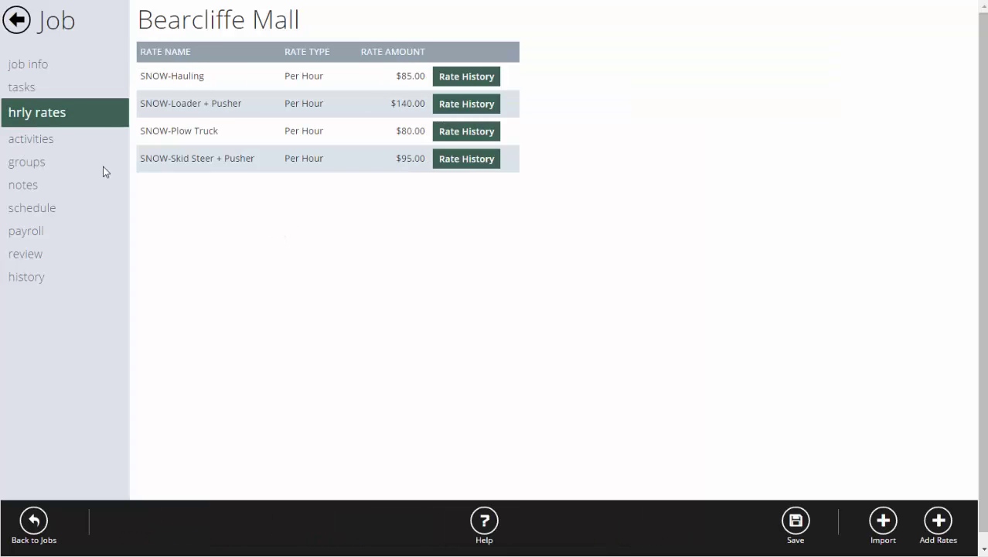
Go to the job's activities and bring up the salting entries among the activities available to add.
{"action": "left_click", "coordinate": [14, 141]}
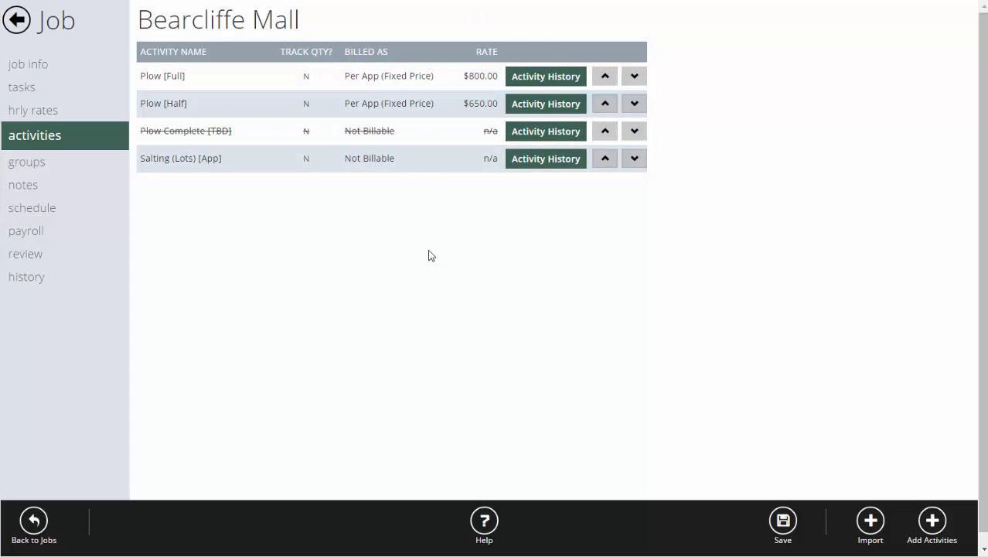
{"action": "left_click", "coordinate": [251, 158]}
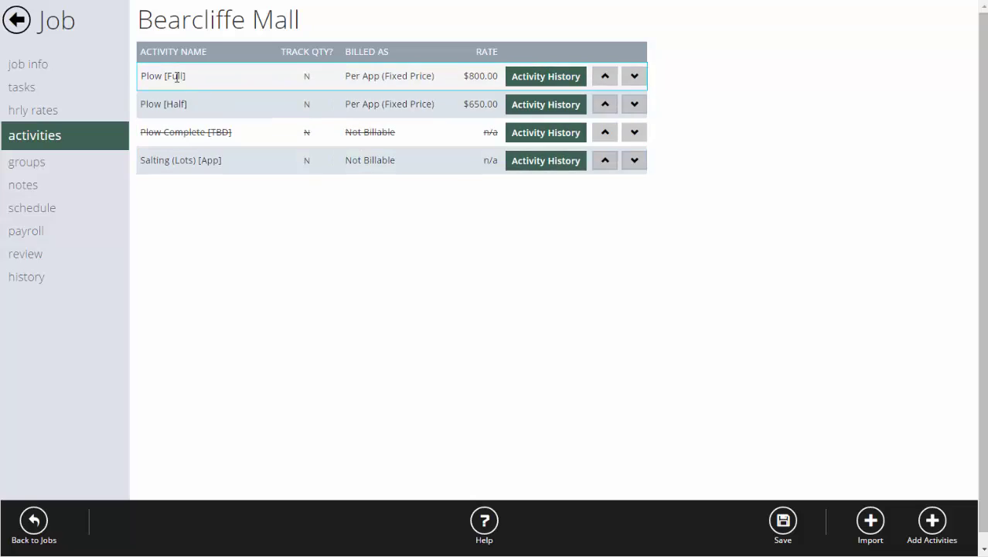
{"action": "left_click", "coordinate": [239, 183]}
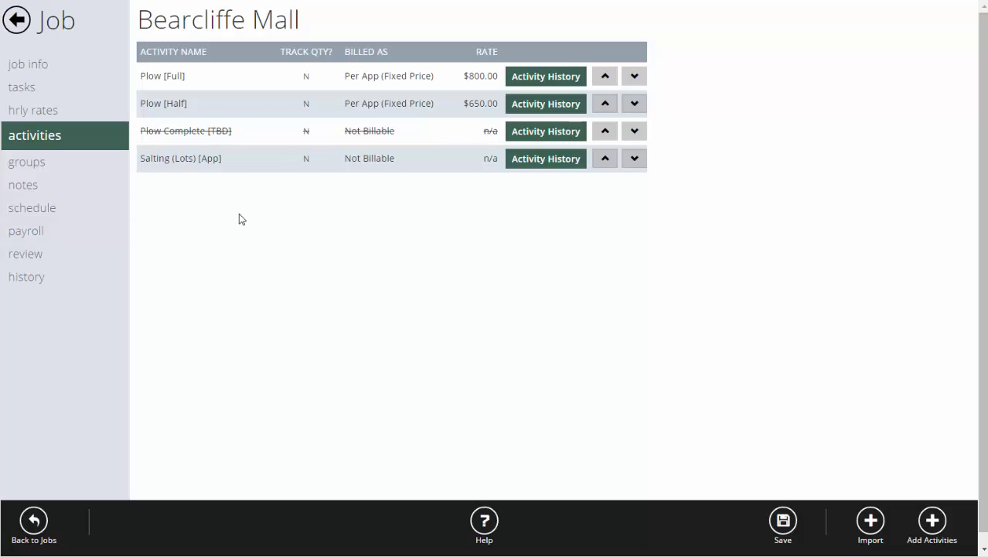
{"action": "left_click", "coordinate": [932, 531]}
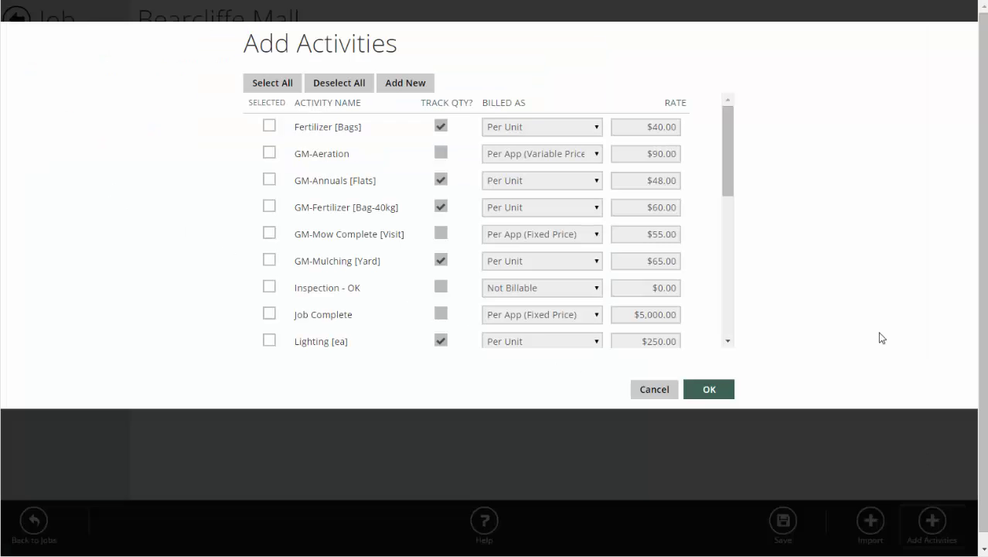
{"action": "left_click_drag", "start_coordinate": [726, 148], "coordinate": [736, 298]}
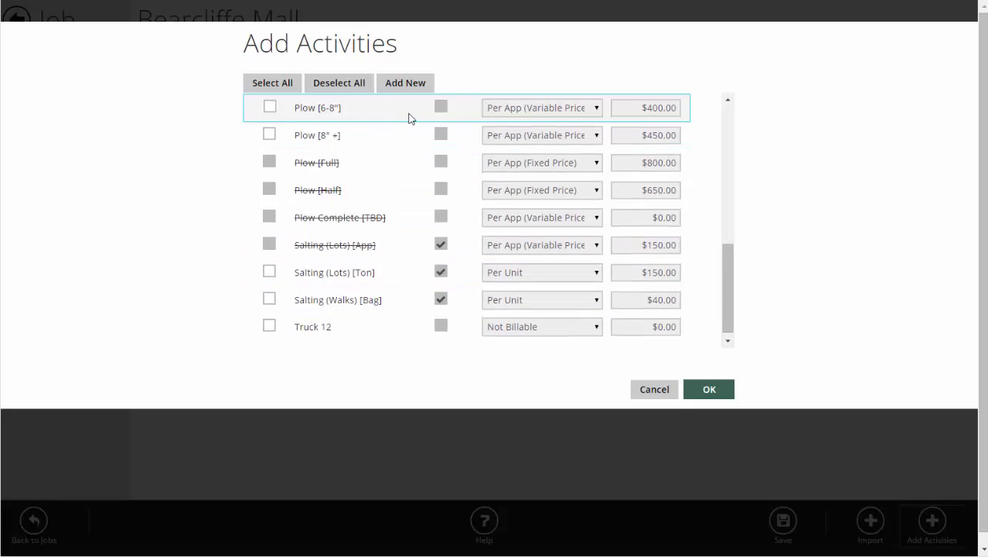
Start a new activity named Salting (Walks) with Bag as its unit.
{"action": "left_click", "coordinate": [409, 85]}
{"action": "left_click", "coordinate": [474, 90]}
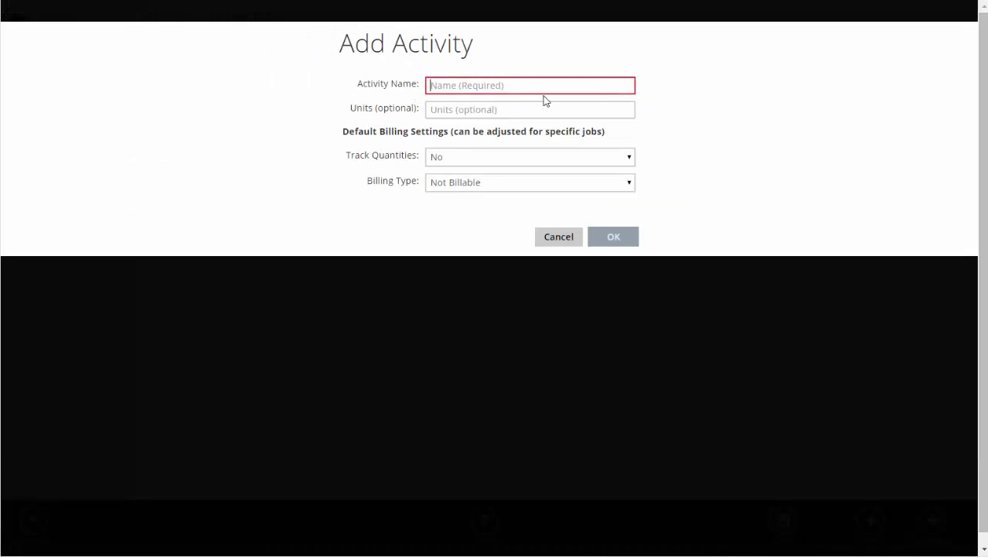
{"action": "left_click", "coordinate": [481, 89]}
{"action": "type", "text": "Sa"}
{"action": "type", "text": "lti"}
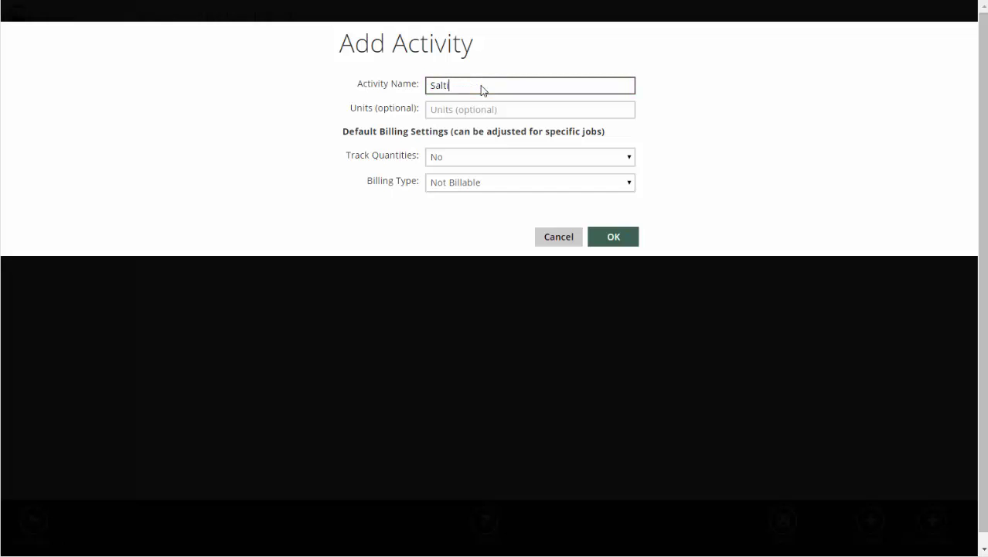
{"action": "type", "text": "ng (Walks)"}
{"action": "key", "text": "Tab"}
{"action": "type", "text": "Bag"}
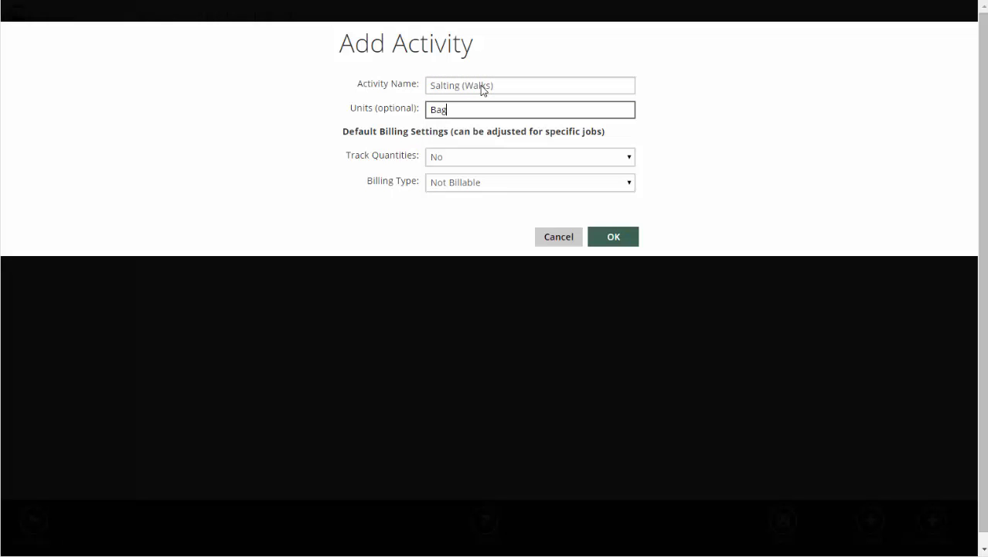
Set the new activity to track quantities and bill Per Unit at $50.00, and discard it without saving.
{"action": "left_click", "coordinate": [464, 161]}
{"action": "left_click", "coordinate": [460, 174]}
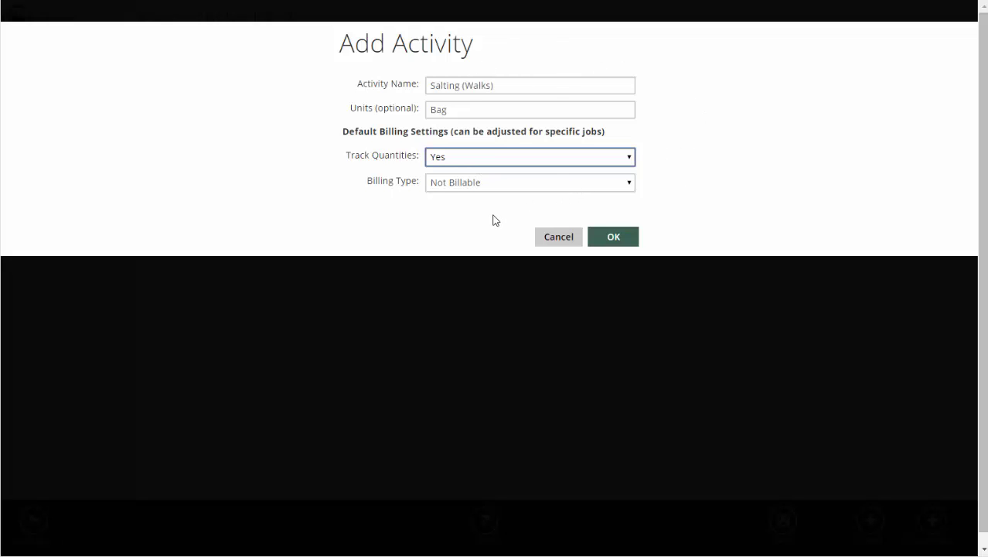
{"action": "left_click", "coordinate": [471, 185]}
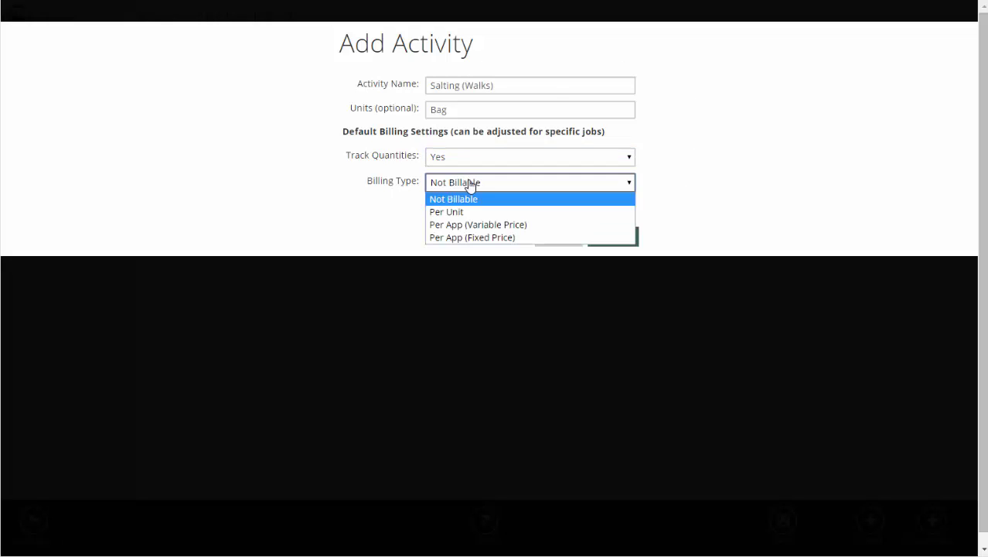
{"action": "left_click", "coordinate": [470, 212]}
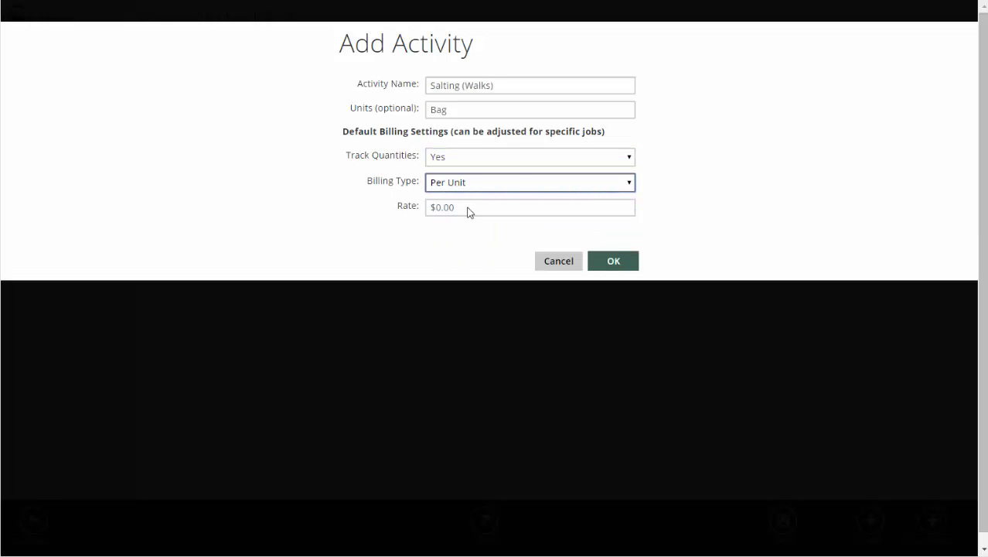
{"action": "key", "text": "Tab"}
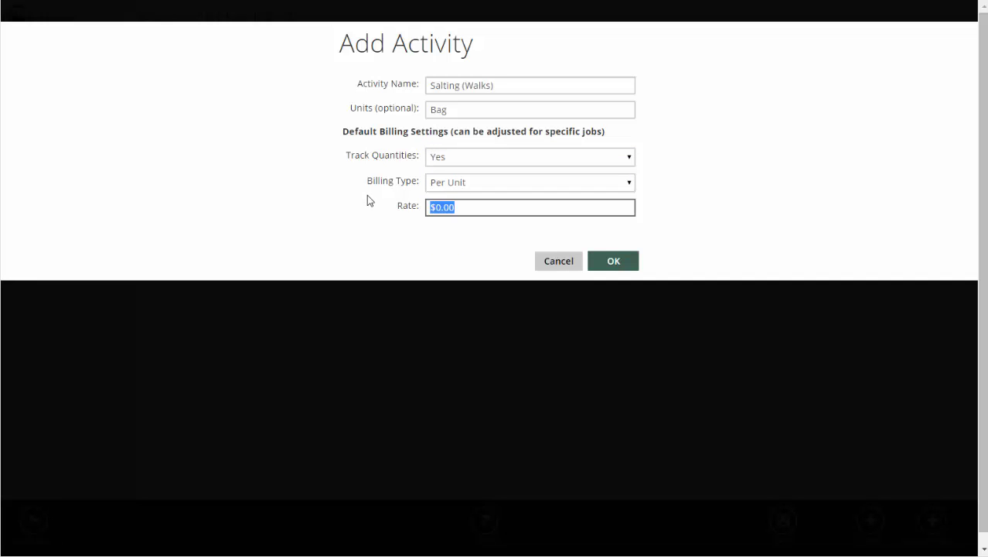
{"action": "type", "text": "50"}
{"action": "left_click", "coordinate": [423, 263]}
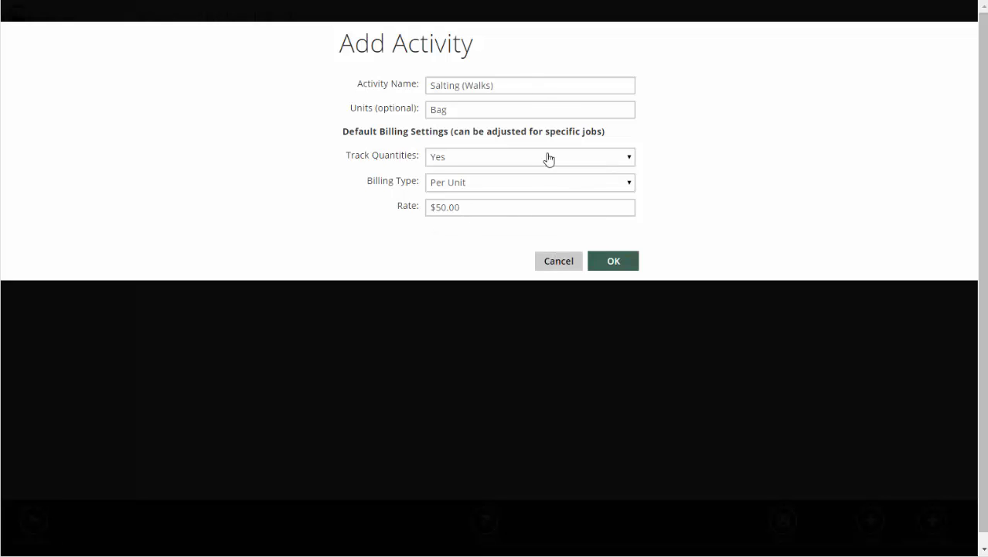
{"action": "left_click", "coordinate": [566, 267]}
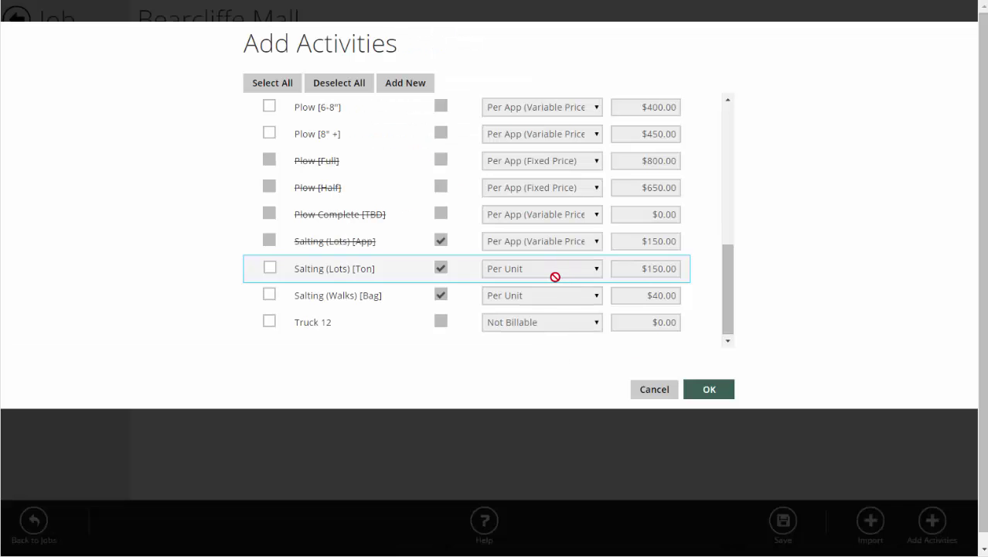
Select Salting (Walks) [Bag] among the activities to add, keeping quantity tracking on and Per Unit billing at $40.00.
{"action": "left_click", "coordinate": [270, 296]}
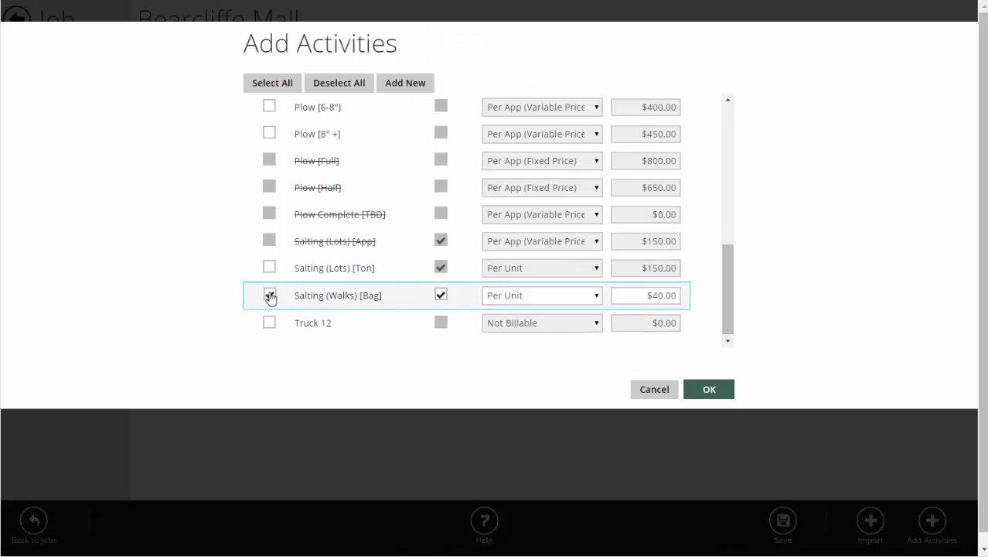
{"action": "left_click", "coordinate": [441, 296]}
{"action": "left_click", "coordinate": [441, 296]}
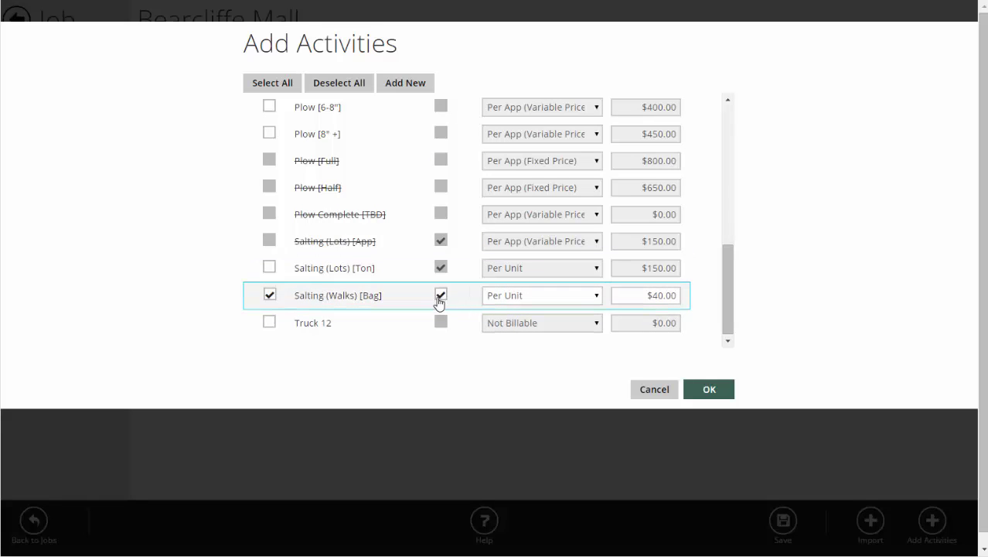
{"action": "left_click", "coordinate": [520, 299]}
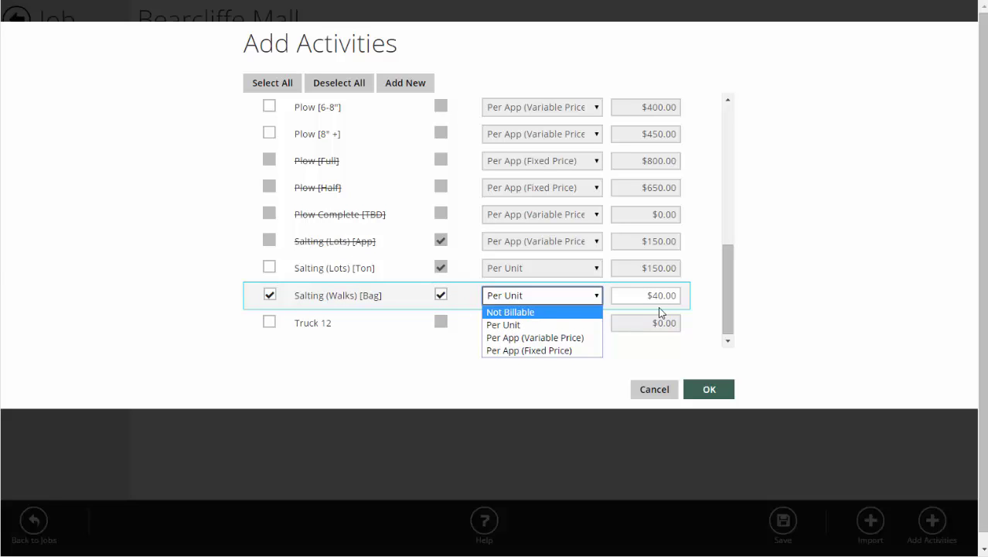
{"action": "left_click", "coordinate": [611, 320]}
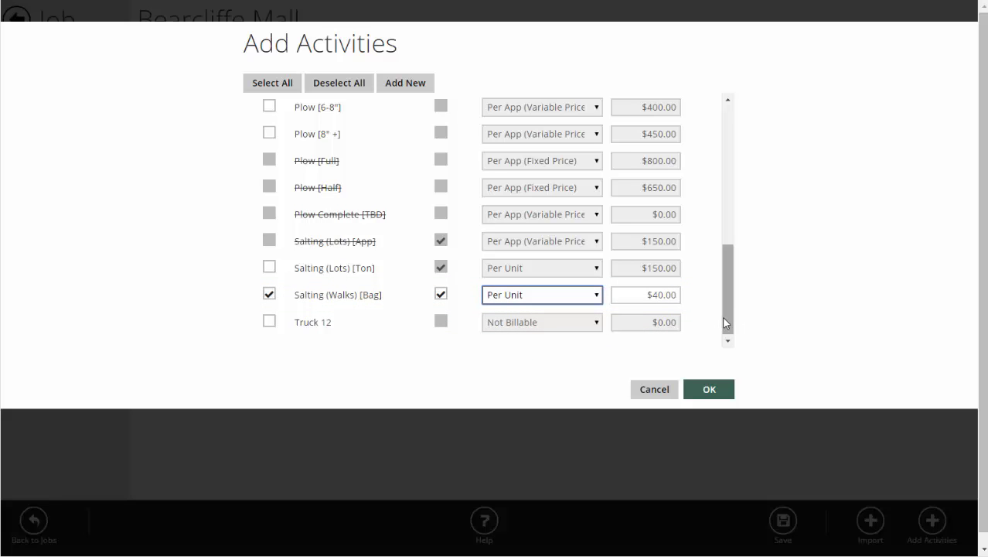
Select Inspection - OK as a Not Billable activity and add the selected activities to the Bearcliffe Mall job.
{"action": "mouse_move", "coordinate": [728, 318]}
{"action": "left_mouse_down"}
{"action": "mouse_move", "coordinate": [732, 309]}
{"action": "mouse_move", "coordinate": [738, 326]}
{"action": "left_mouse_up"}
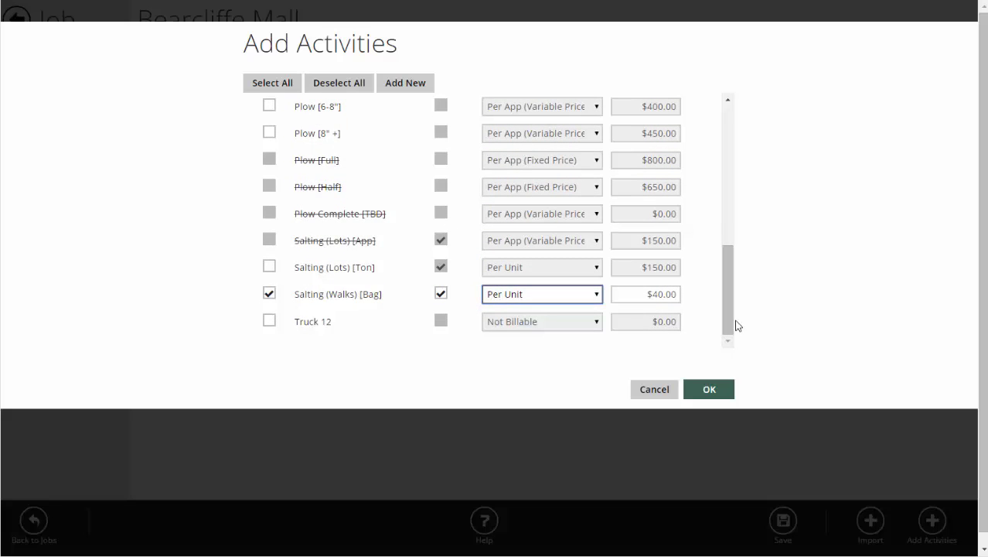
{"action": "left_click_drag", "start_coordinate": [727, 319], "coordinate": [725, 203]}
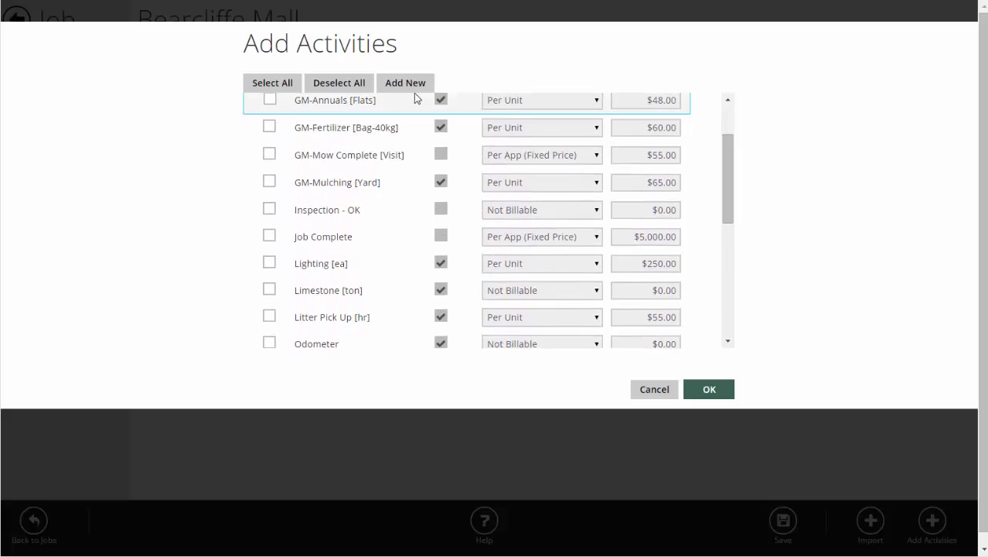
{"action": "left_click", "coordinate": [269, 207]}
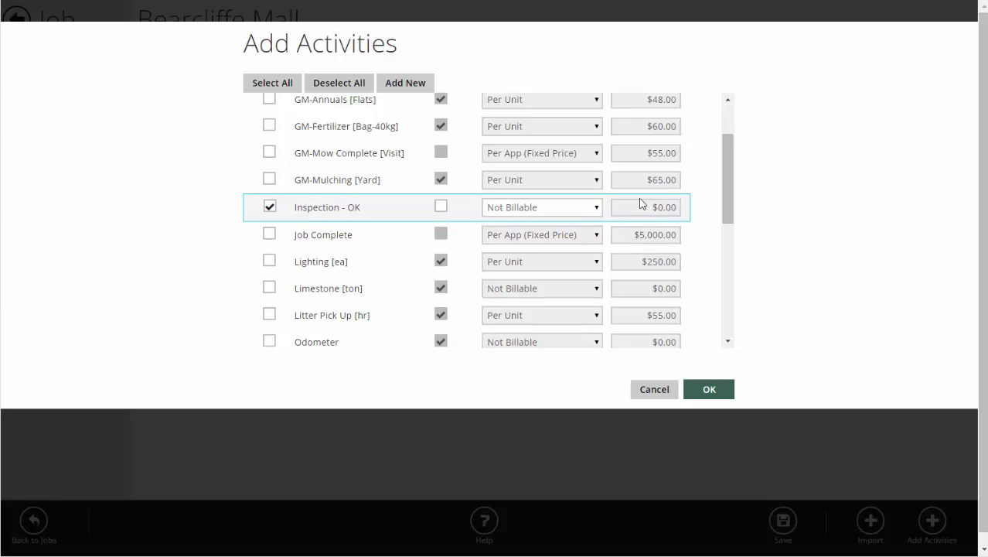
{"action": "left_click", "coordinate": [580, 214]}
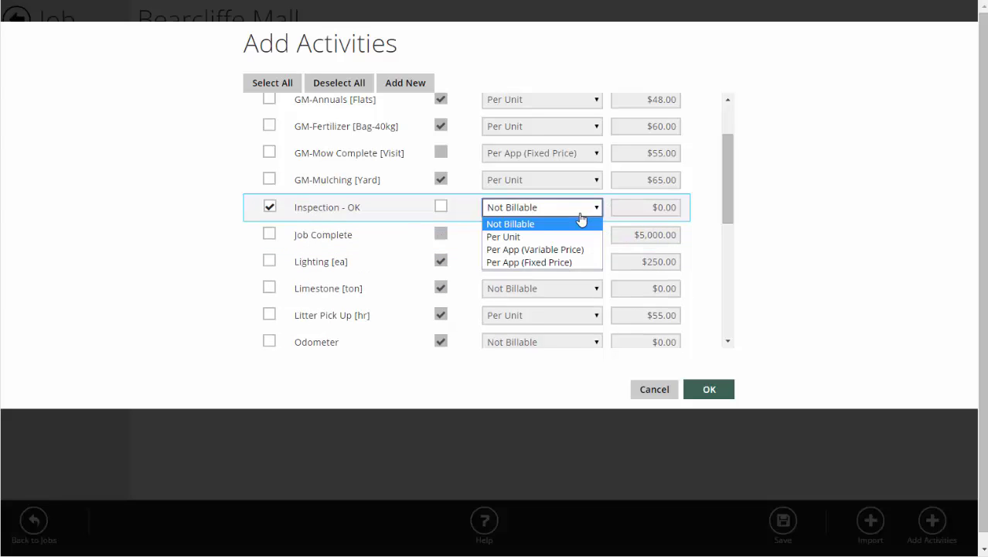
{"action": "left_click", "coordinate": [807, 214]}
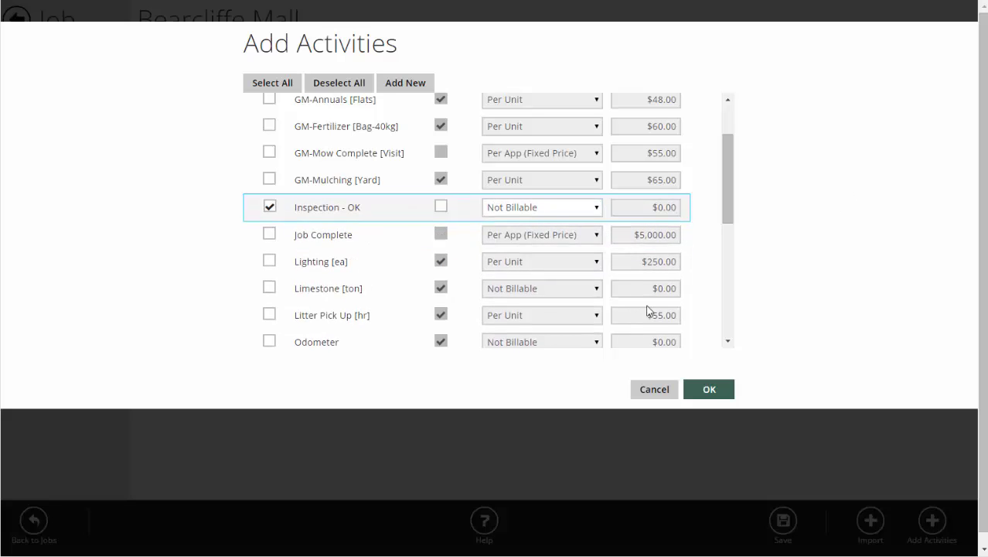
{"action": "left_click", "coordinate": [709, 391]}
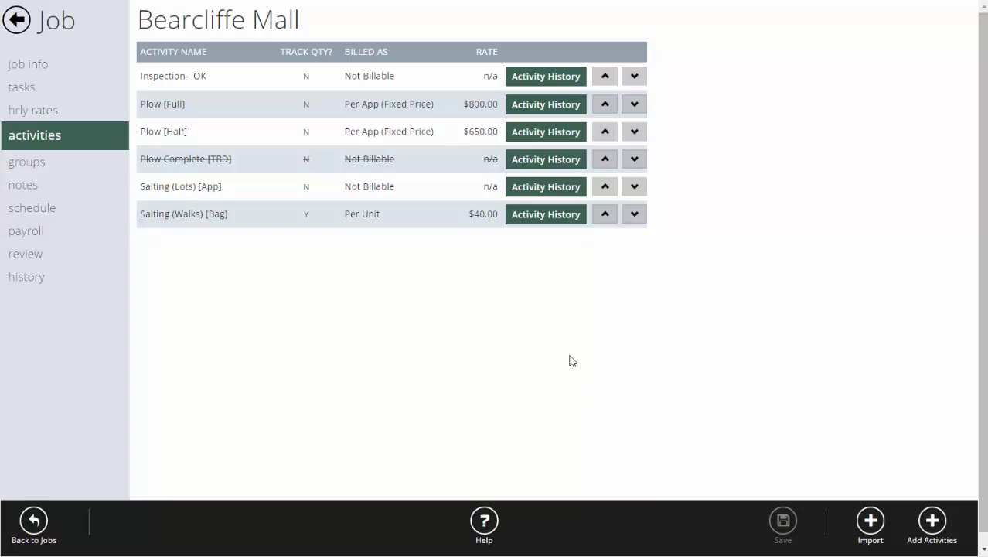
Return to the active jobs list and open the Delight Hotel snow job.
{"action": "left_click", "coordinate": [17, 20]}
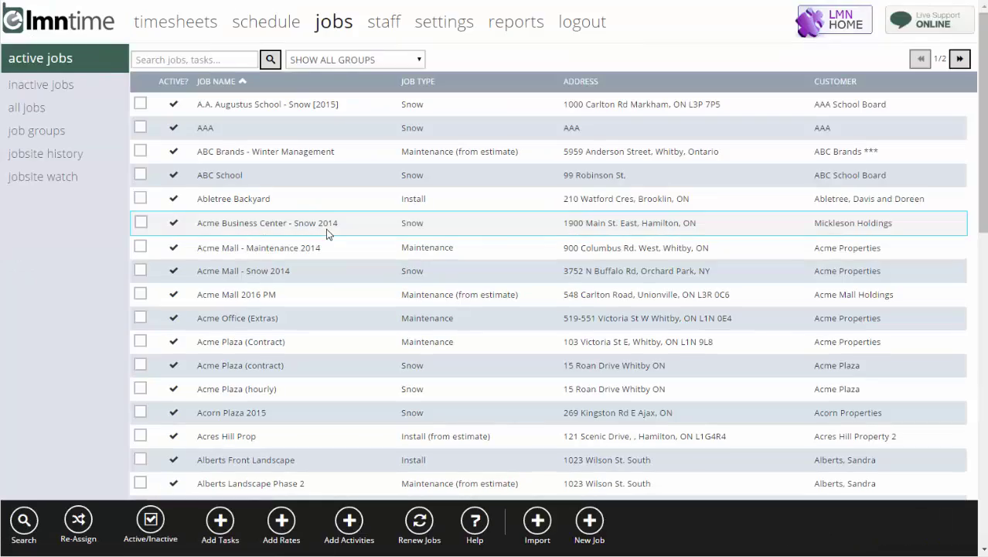
{"action": "scroll", "coordinate": [331, 239], "scroll_direction": "down", "scroll_amount": 8}
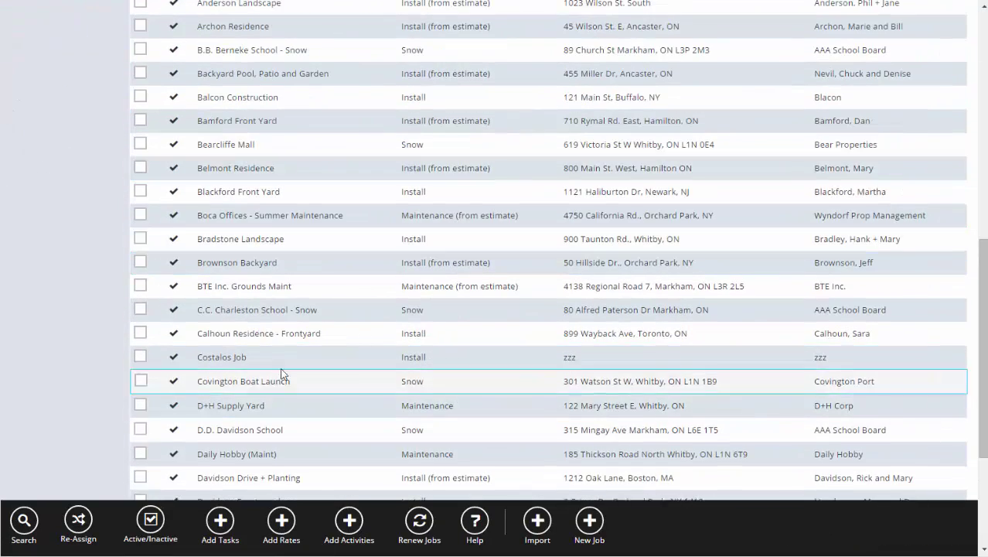
{"action": "scroll", "coordinate": [275, 371], "scroll_direction": "down", "scroll_amount": 3}
{"action": "left_click", "coordinate": [245, 358]}
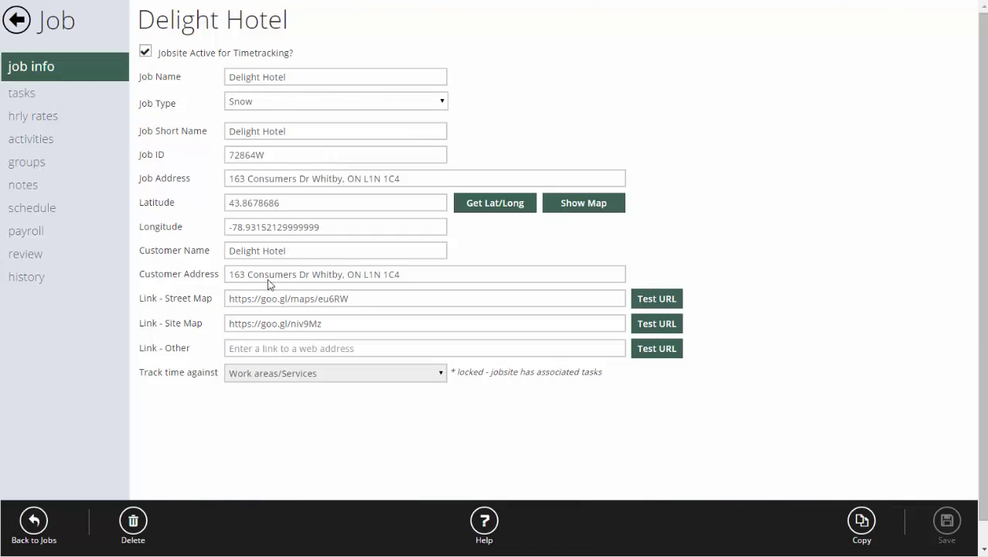
Review the Delight Hotel job's tasks, hourly rates and activities, including how plowing and salting are billed.
{"action": "left_click", "coordinate": [23, 95]}
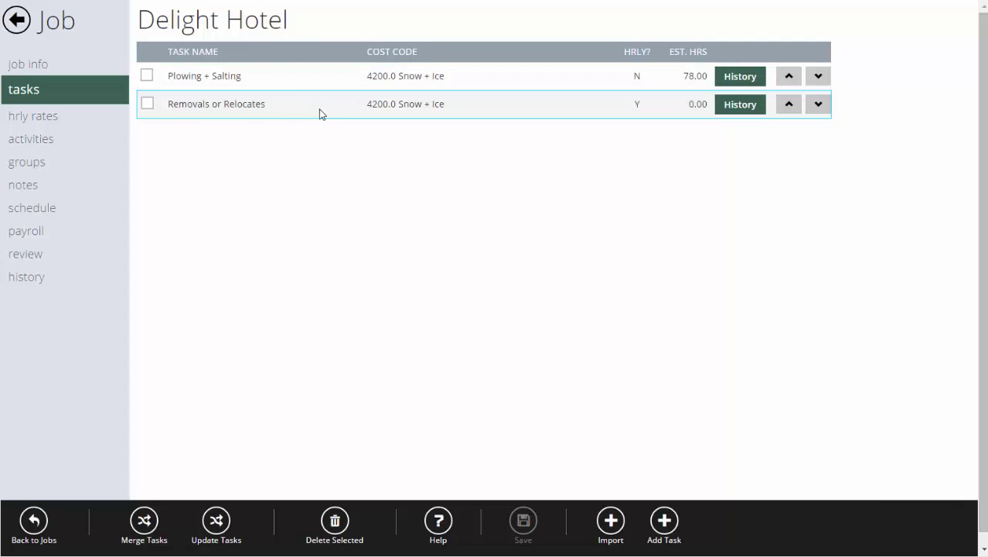
{"action": "left_click", "coordinate": [49, 124]}
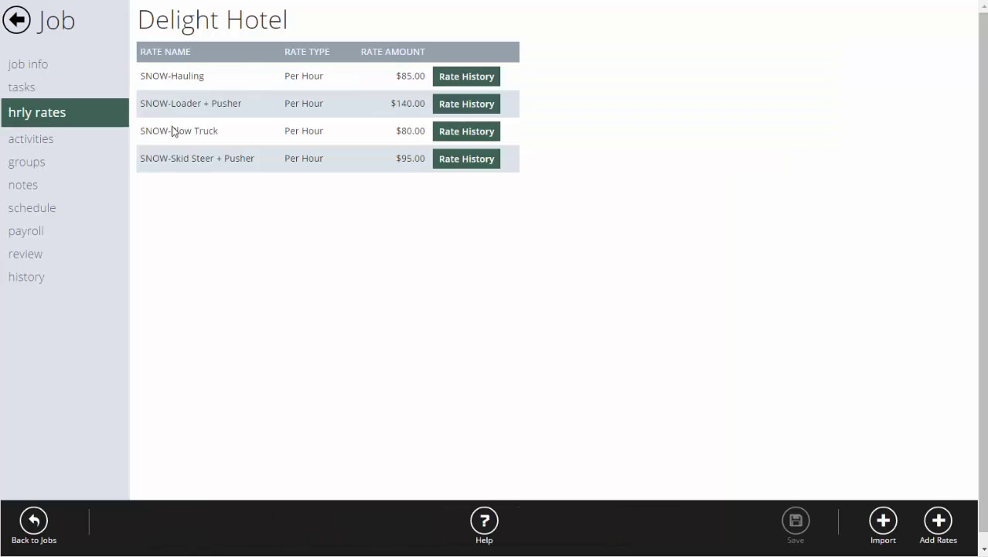
{"action": "left_click", "coordinate": [47, 146]}
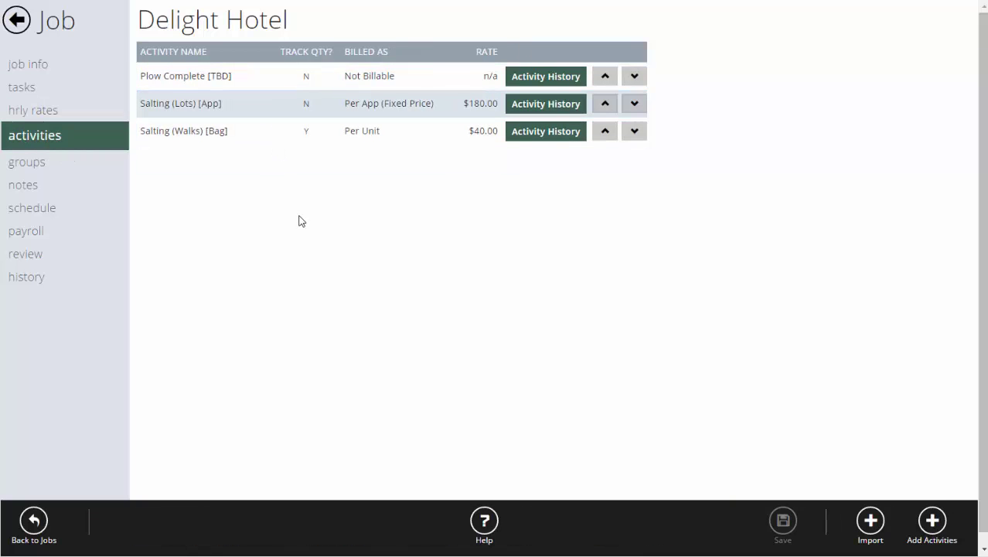
{"action": "left_click", "coordinate": [161, 76]}
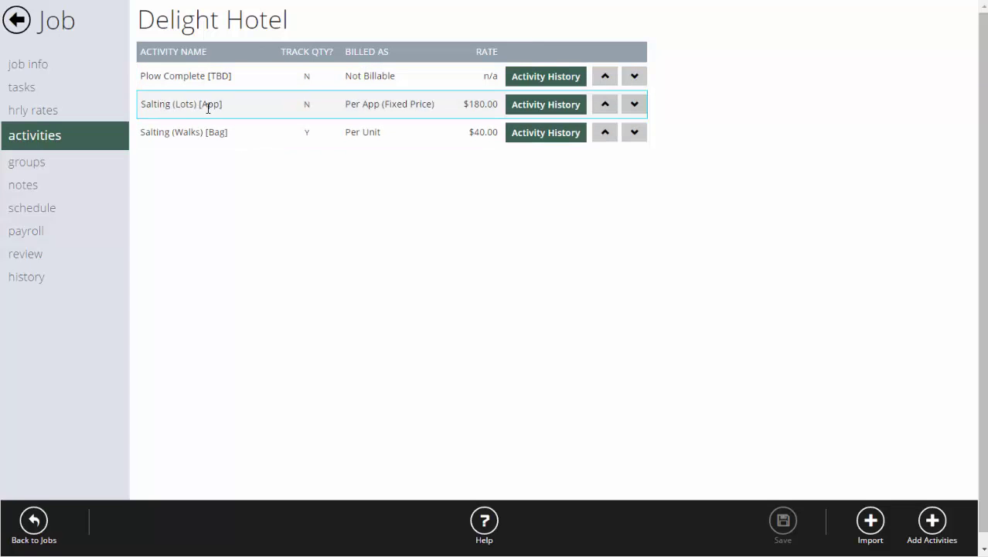
{"action": "left_click", "coordinate": [173, 129]}
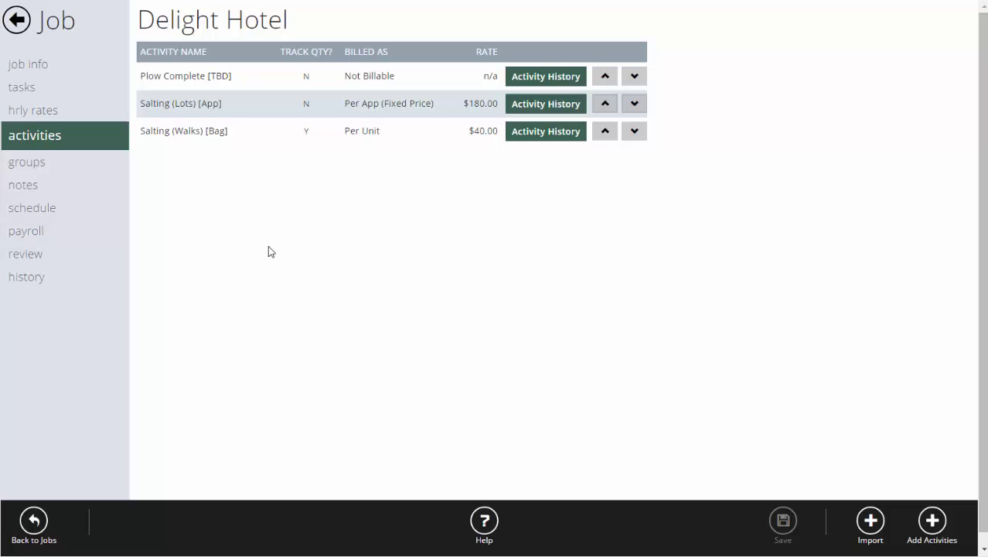
Look through the plowing and salting activities available to add, and close the list without adding any.
{"action": "left_click", "coordinate": [936, 524]}
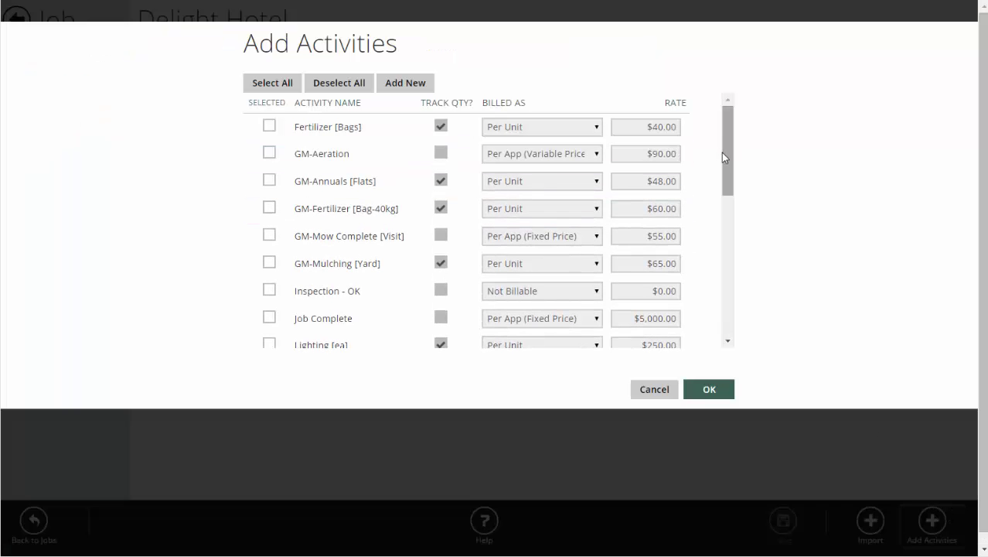
{"action": "left_click_drag", "start_coordinate": [724, 158], "coordinate": [757, 272]}
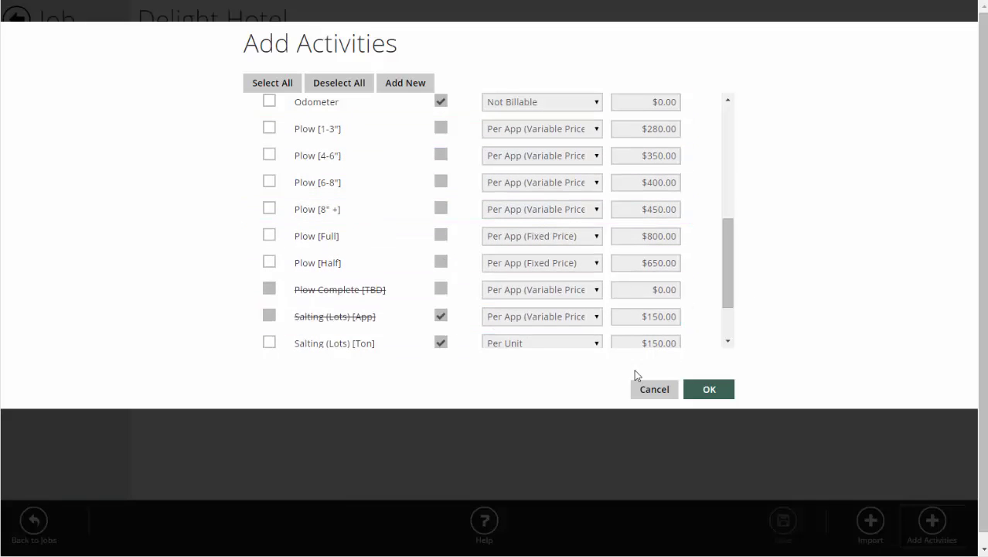
{"action": "left_click", "coordinate": [654, 390]}
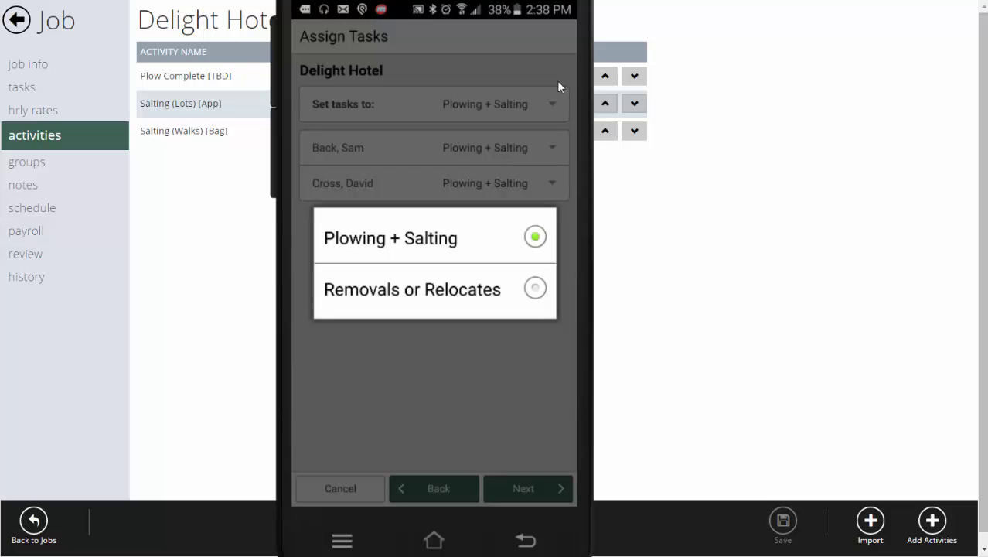
Open the job's Plowing + Salting task for editing and enlarge its notes box.
{"action": "left_click", "coordinate": [22, 89]}
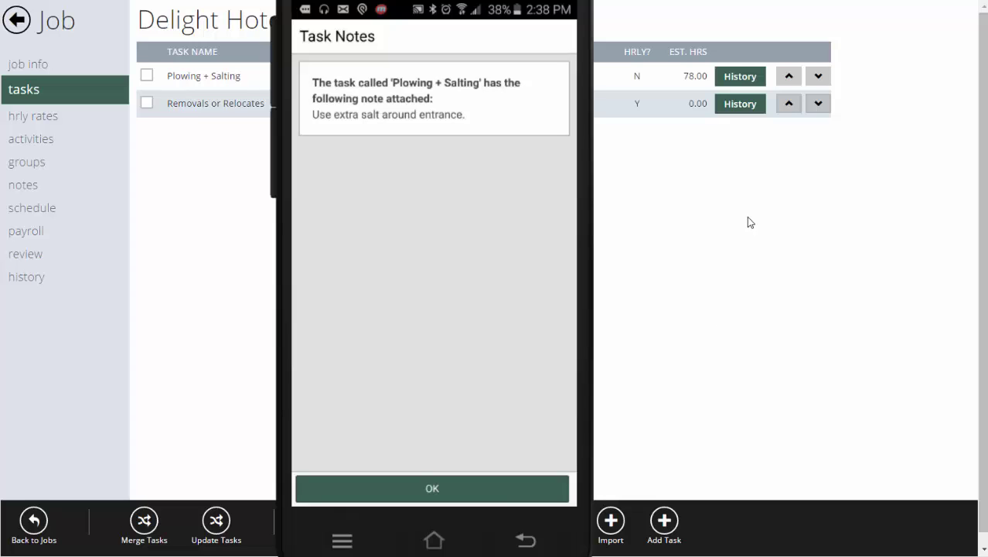
{"action": "left_click", "coordinate": [230, 75]}
{"action": "left_click", "coordinate": [664, 184]}
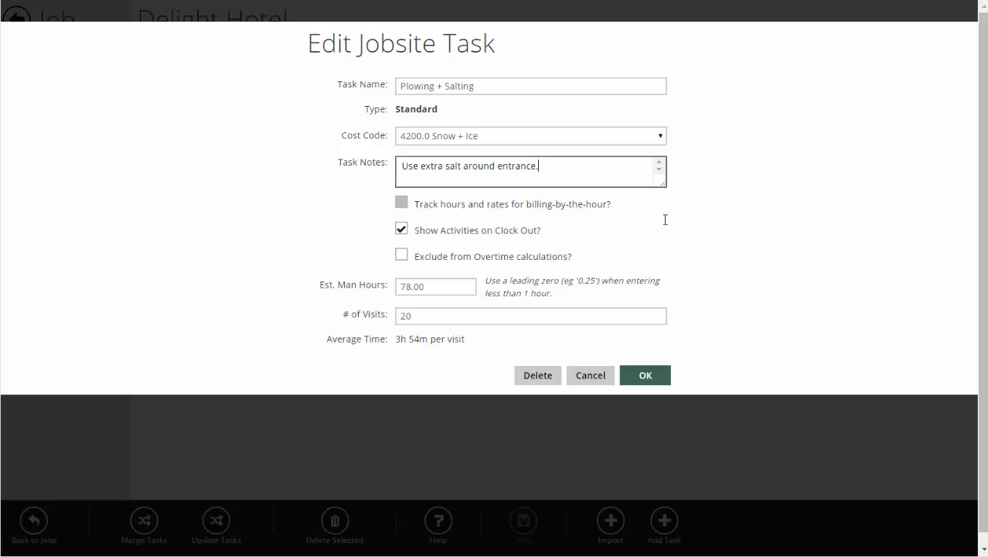
{"action": "left_click_drag", "start_coordinate": [657, 186], "coordinate": [669, 266]}
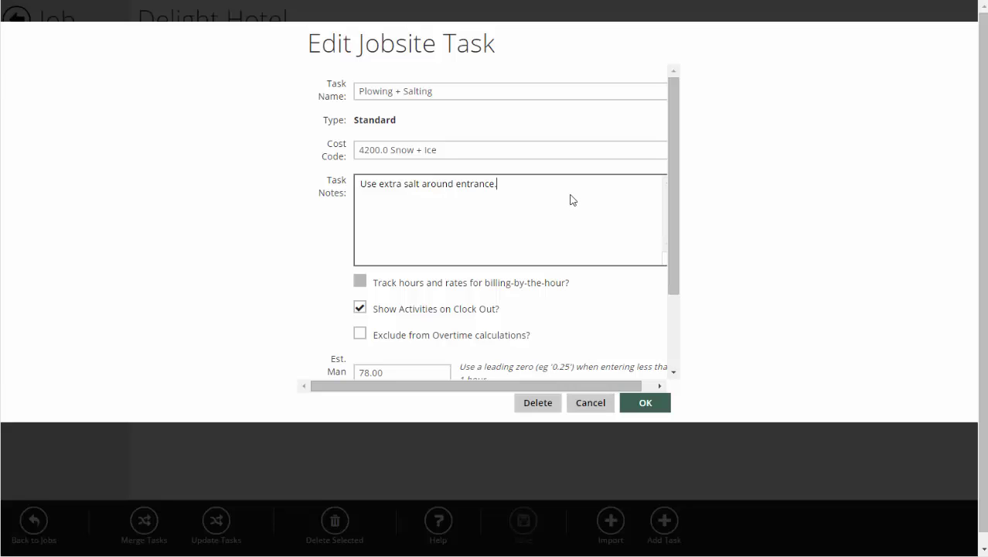
Add the line "Est Plowing Time: 40:00min" to the task notes, separated by a blank line from the salt instruction.
{"action": "key", "text": "Return"}
{"action": "key", "text": "Return"}
{"action": "type", "text": "Est Plowing Time:  "}
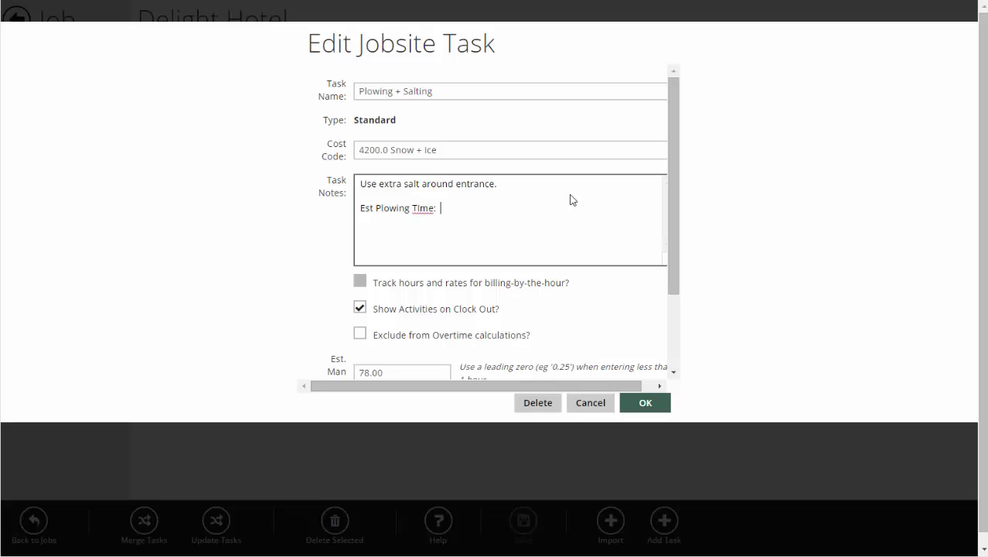
{"action": "type", "text": "4:00mi"}
{"action": "key", "text": "BackSpace"}
{"action": "key", "text": "BackSpace"}
{"action": "key", "text": "BackSpace"}
{"action": "key", "text": "BackSpace"}
{"action": "key", "text": "BackSpace"}
{"action": "type", "text": "0:00min"}
Add a further note line reading "Est Salting Time: 3:30sec" and save the task.
{"action": "key", "text": "Return"}
{"action": "type", "text": "Est Salting Ti"}
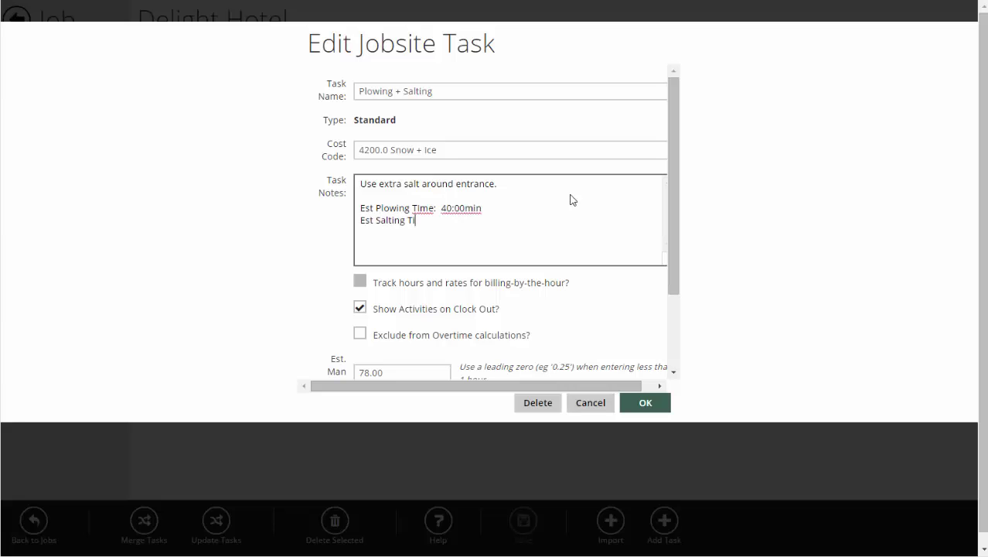
{"action": "type", "text": "me:  3."}
{"action": "key", "text": "BackSpace"}
{"action": "type", "text": ":30sec"}
{"action": "left_click", "coordinate": [645, 402]}
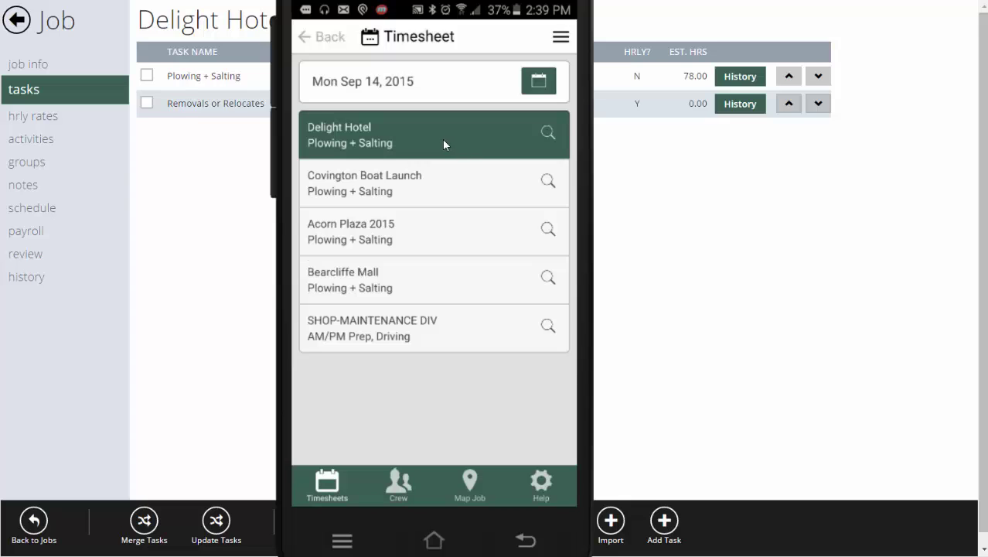
In the phone app's timesheet, open the details of the Delight Hotel Plowing + Salting entry for review.
{"action": "left_click", "coordinate": [545, 142]}
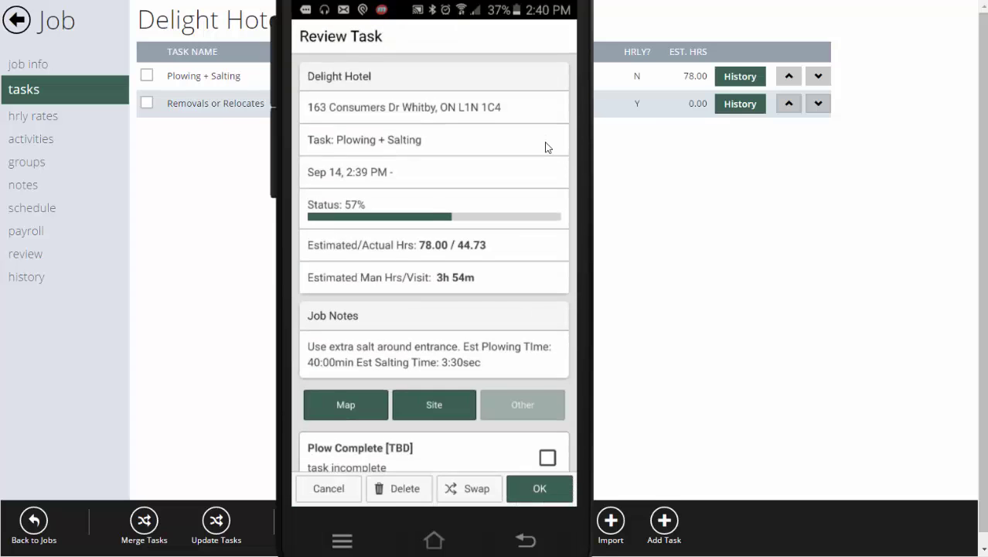